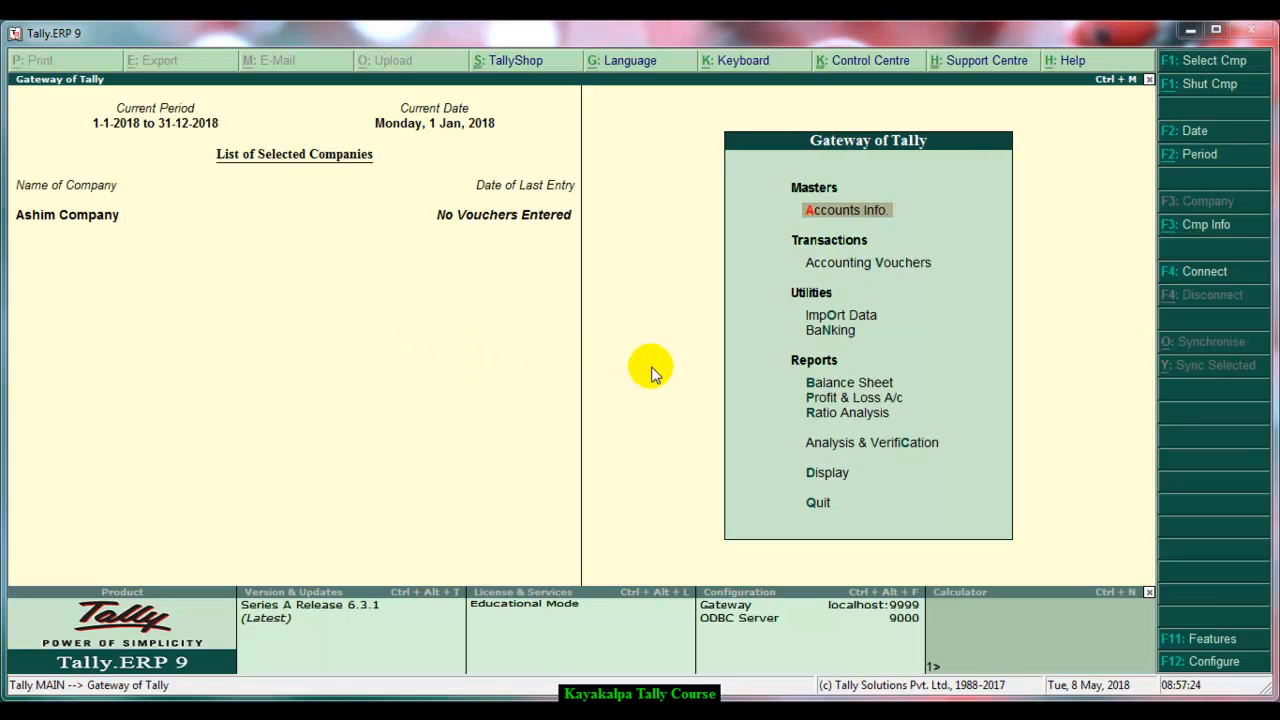
# Open Accounting Vouchers and switch to a new Receipt voucher
pyautogui.click(873, 268)
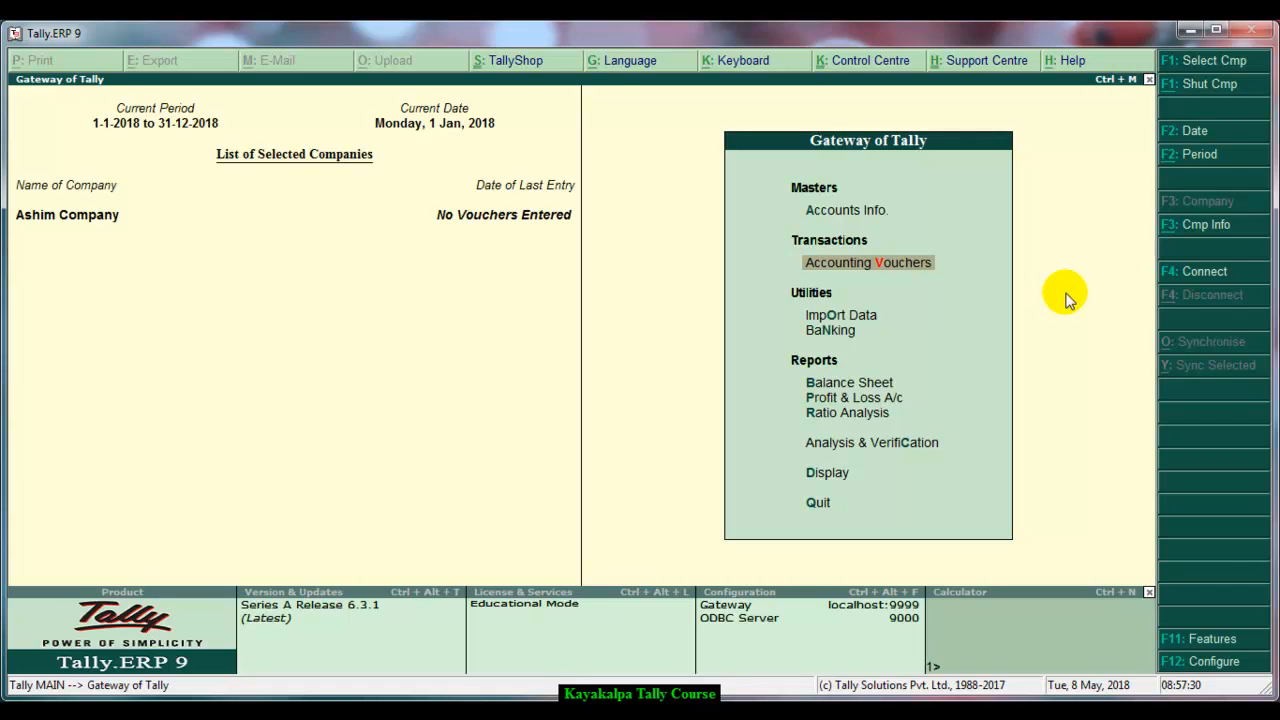
pyautogui.press('Return')
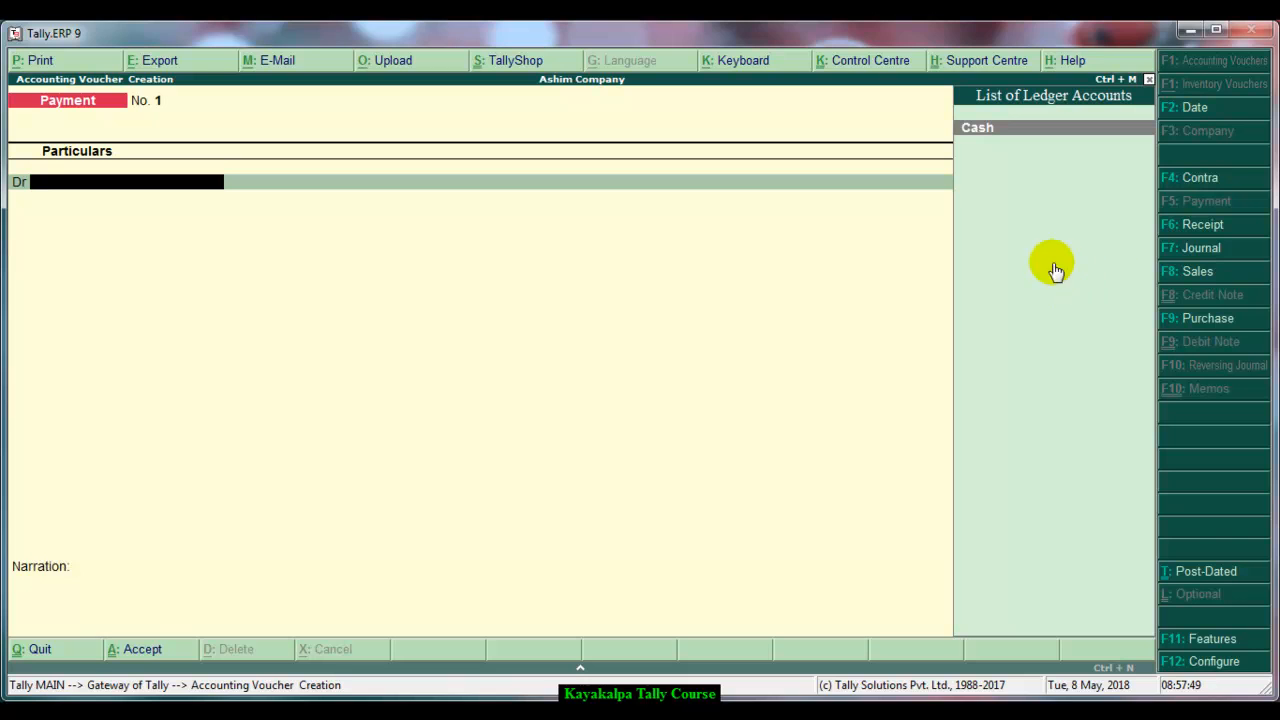
pyautogui.click(1207, 228)
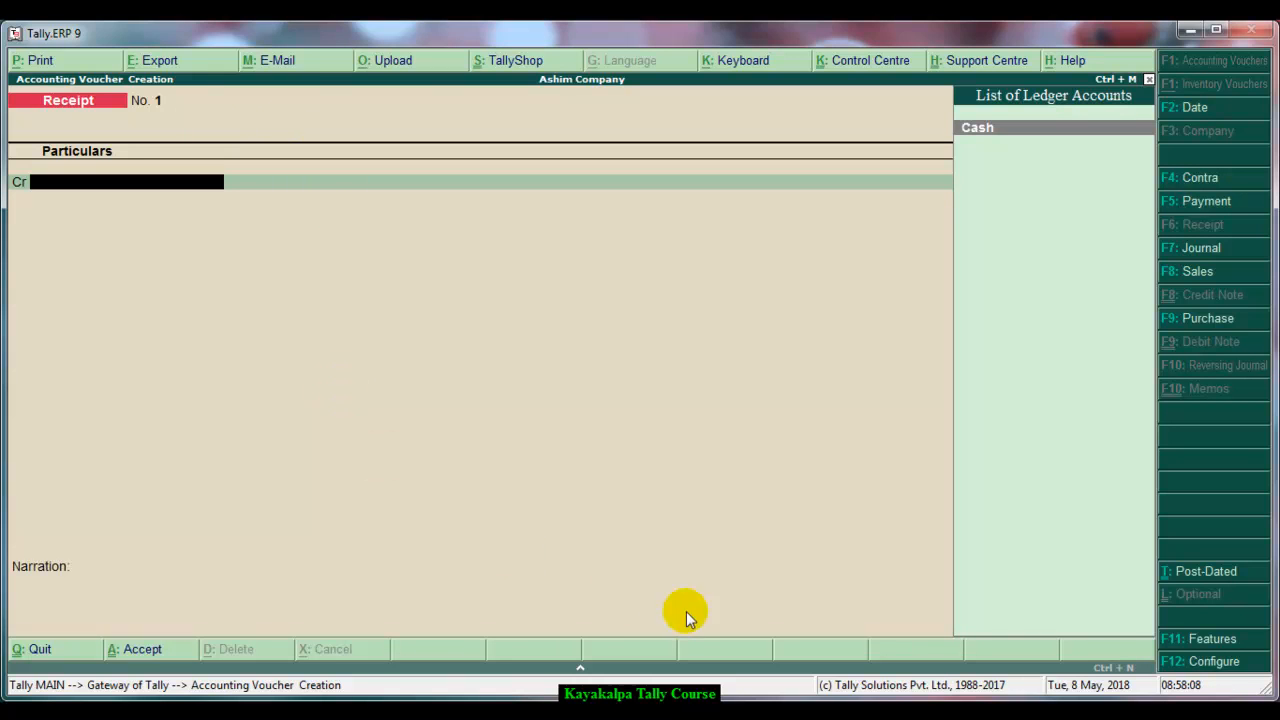
# Review the company's accounting features and close them without changes
pyautogui.click(1212, 645)
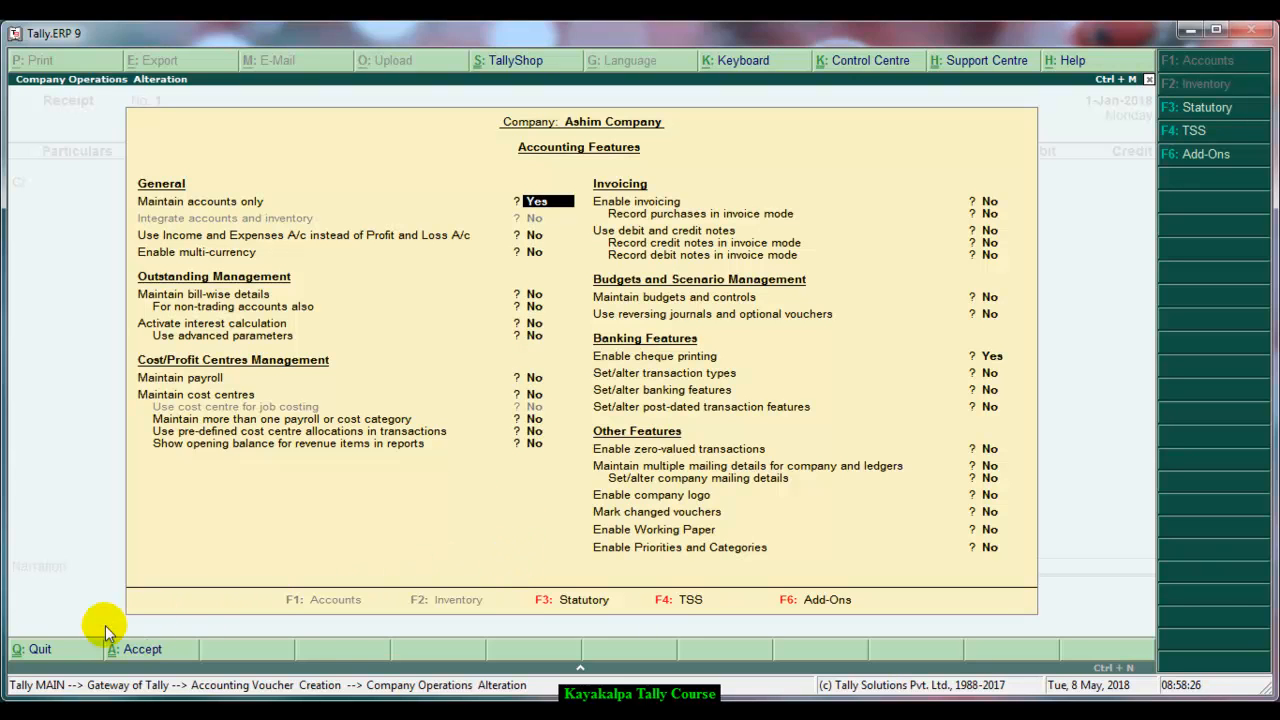
pyautogui.click(45, 650)
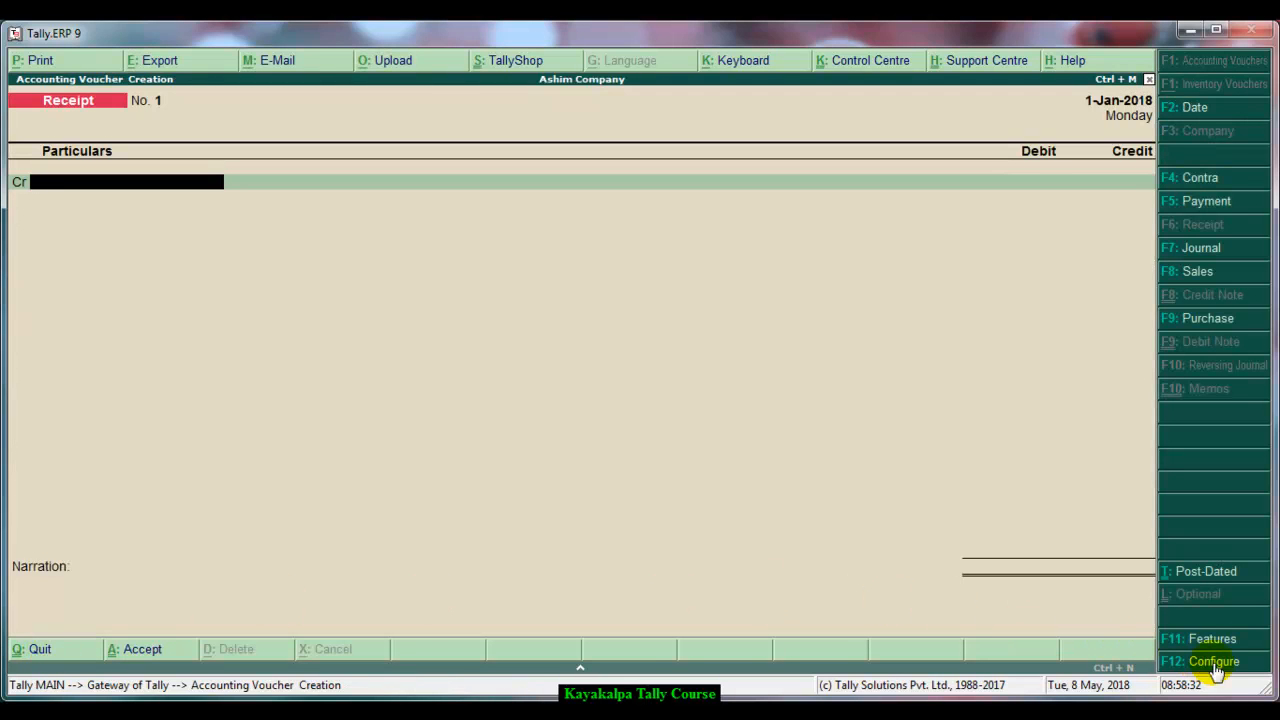
# Open the Receipt voucher configuration and set Warn on negative cash balance to No
pyautogui.click(1214, 662)
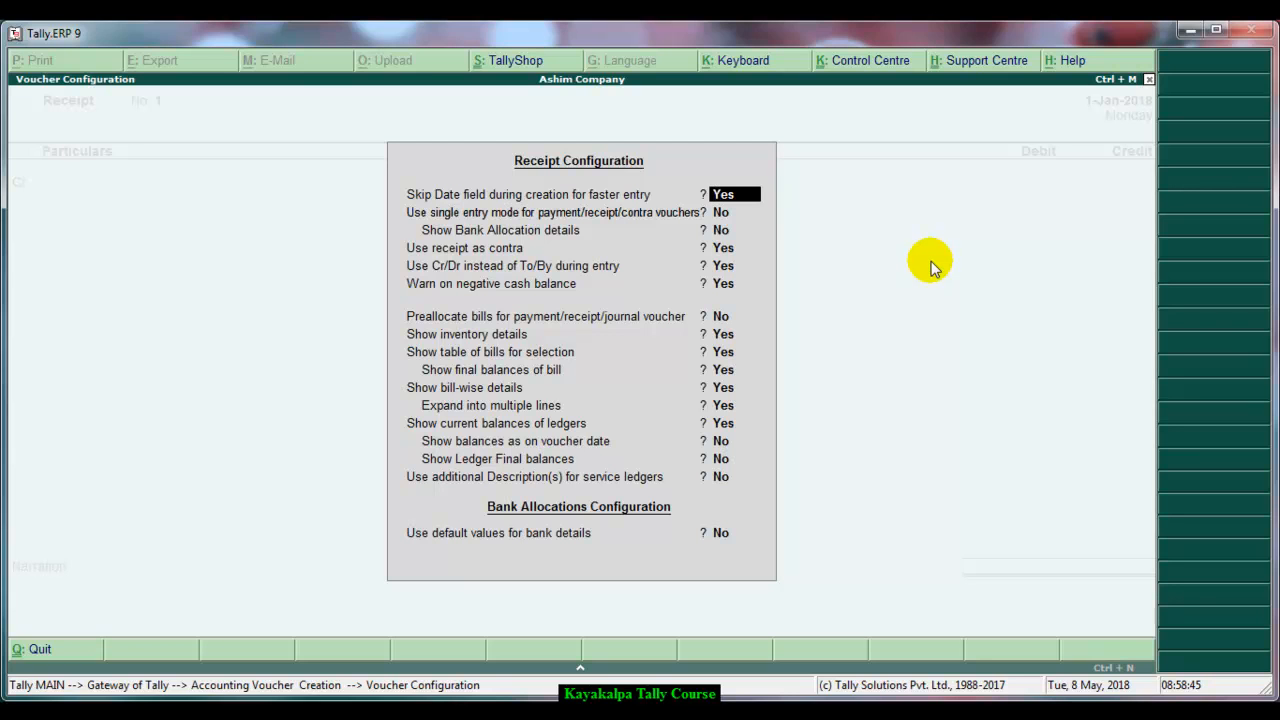
pyautogui.press('Return')
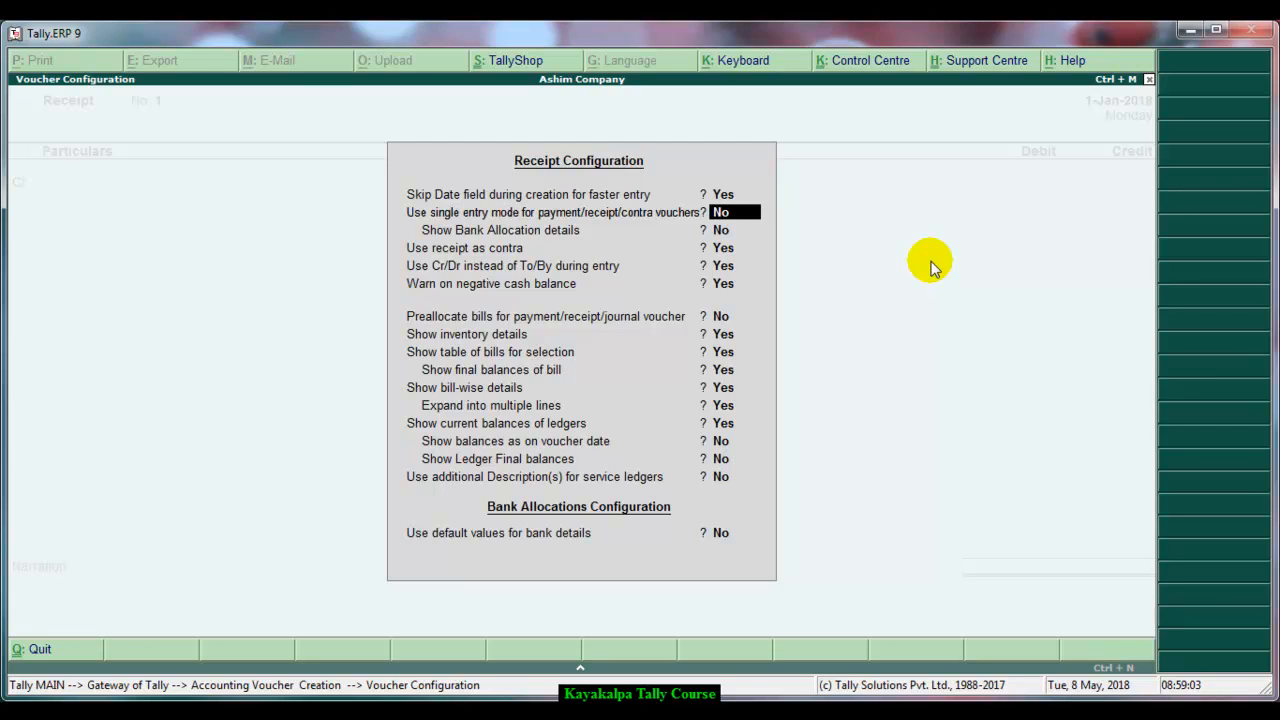
pyautogui.press('Return')
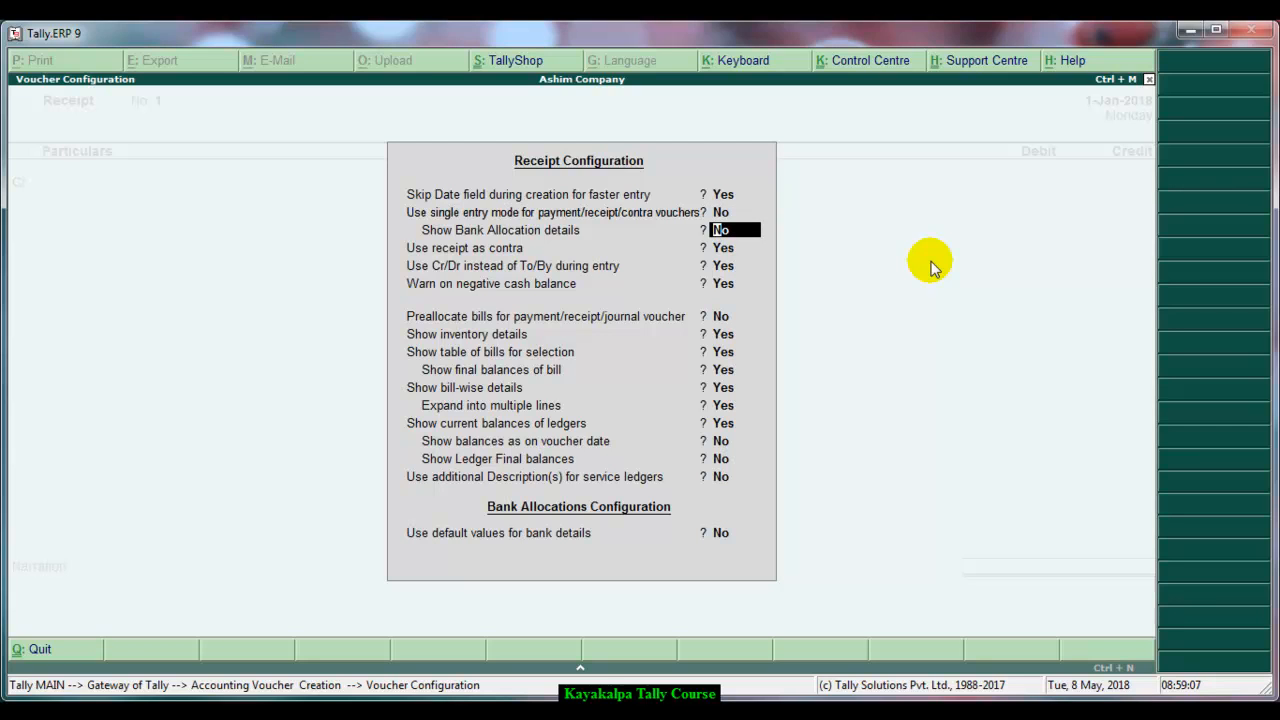
pyautogui.press('Return')
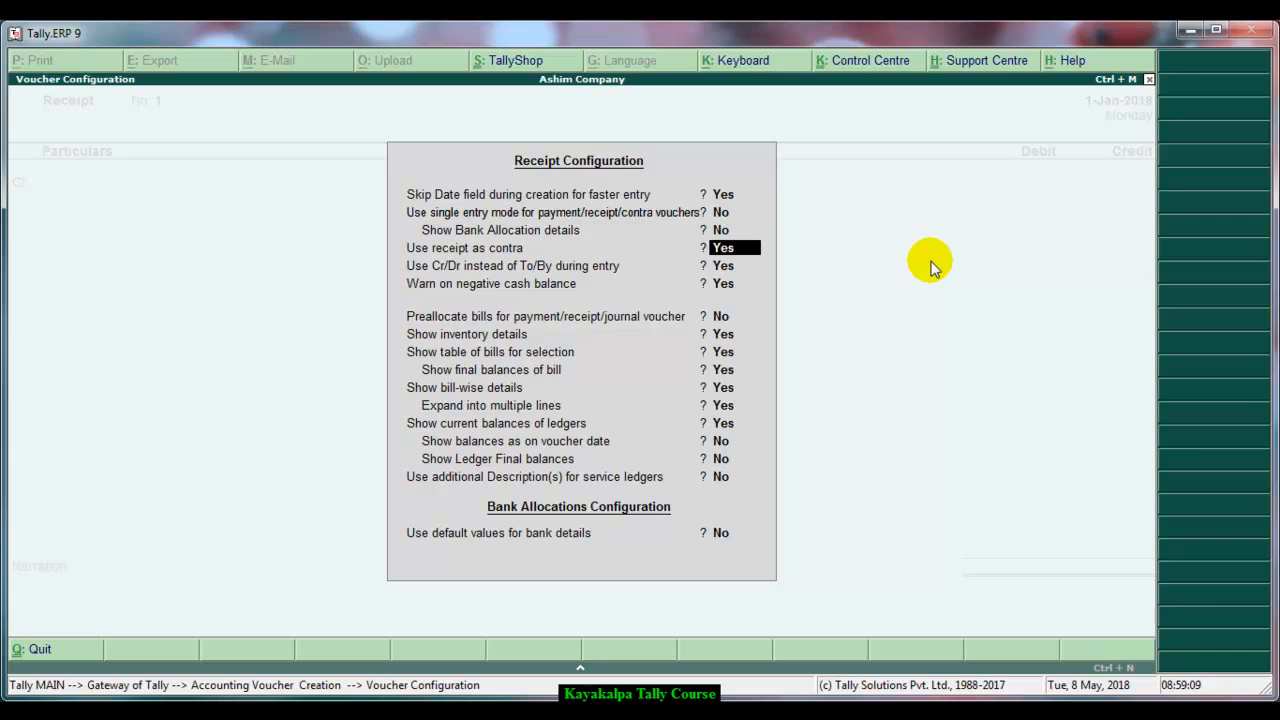
pyautogui.press('Return')
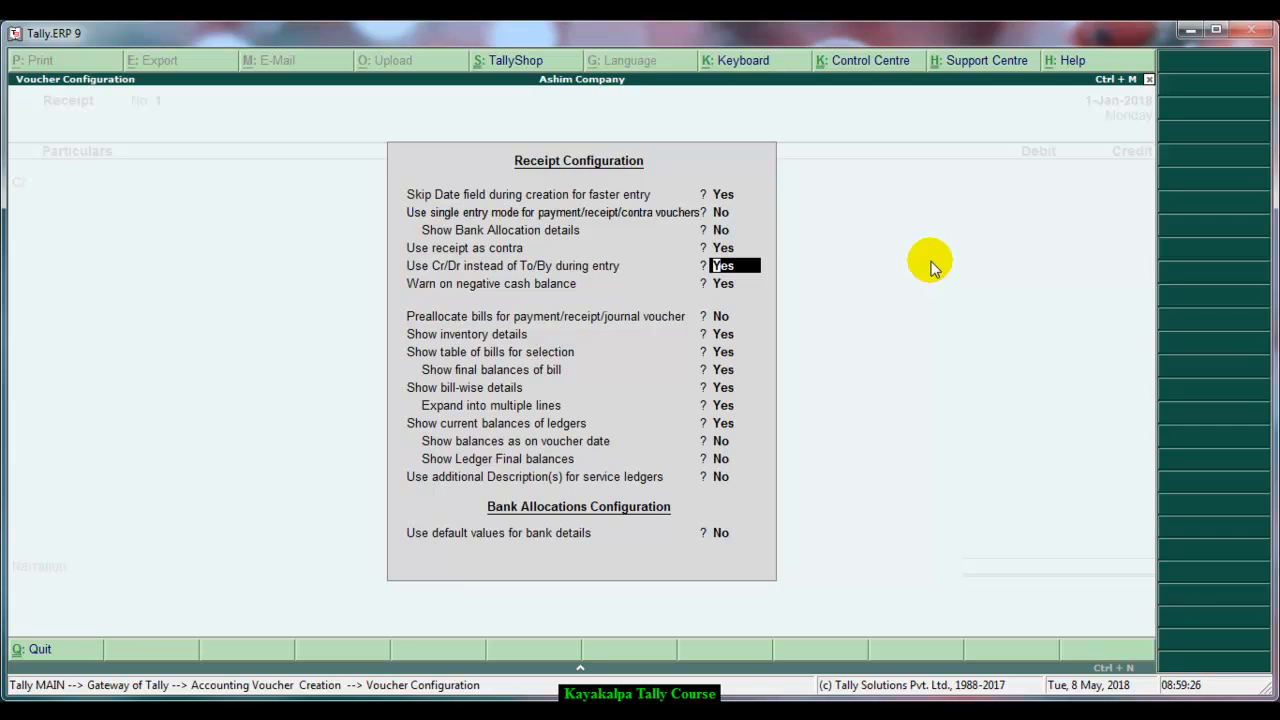
pyautogui.press('Return')
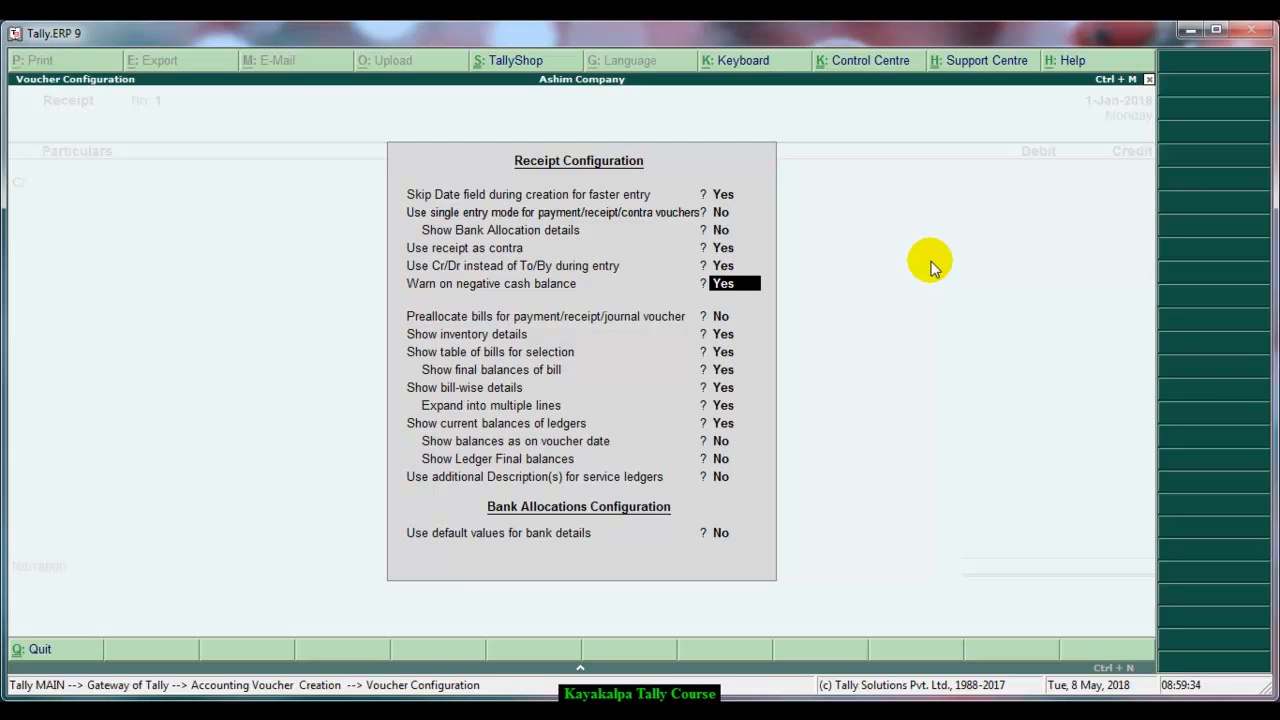
pyautogui.press('n')
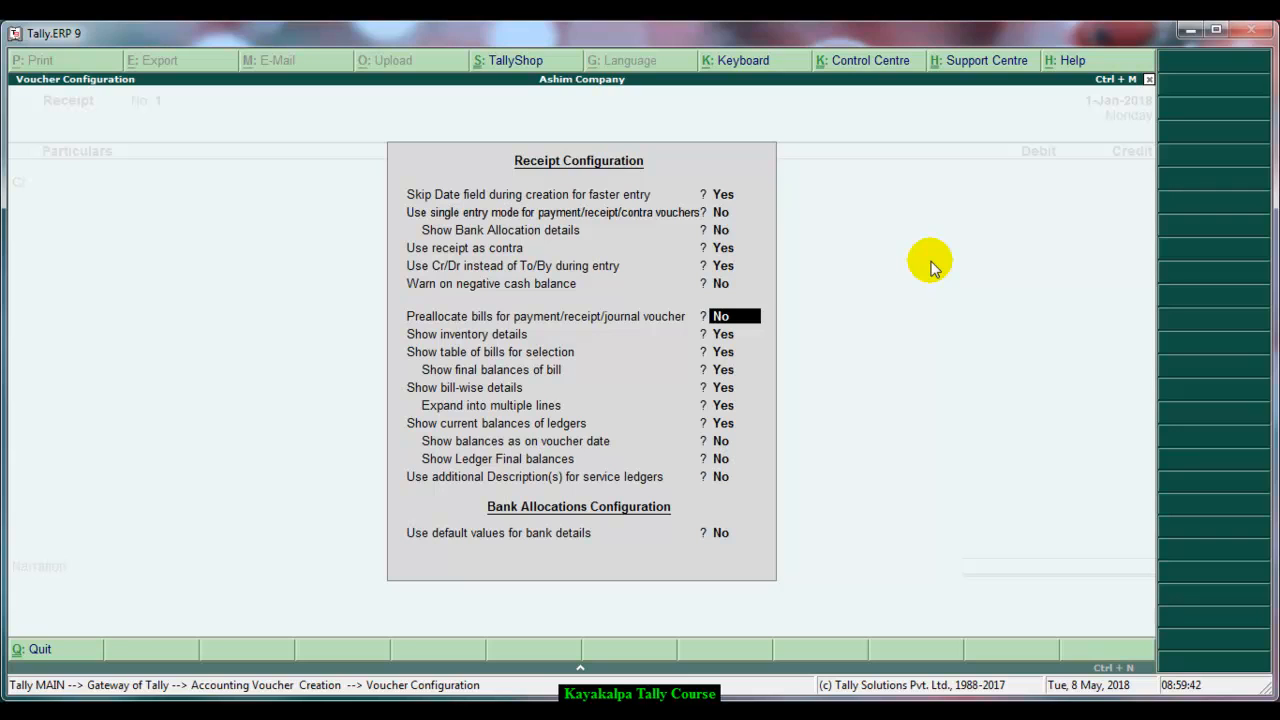
pyautogui.press('Return')
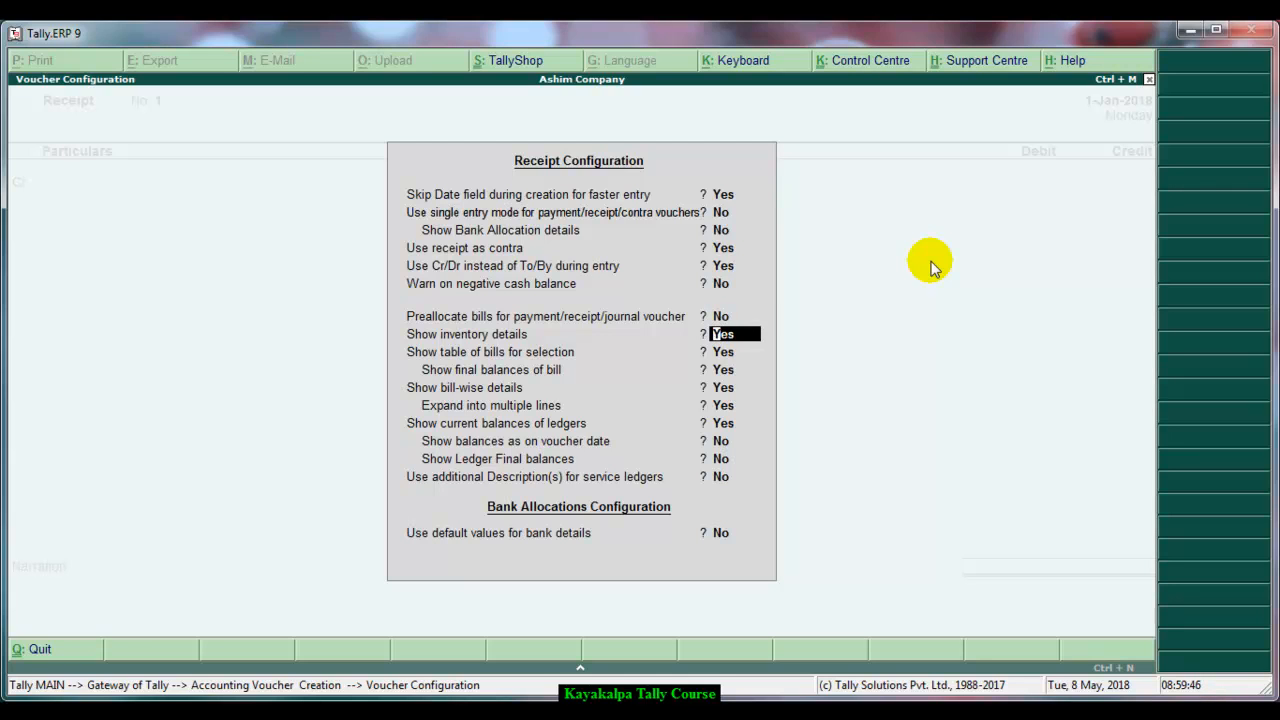
# Set Show inventory details, Show table of bills, Show bill-wise details and Show current balances of ledgers to No, and accept
pyautogui.press('n')
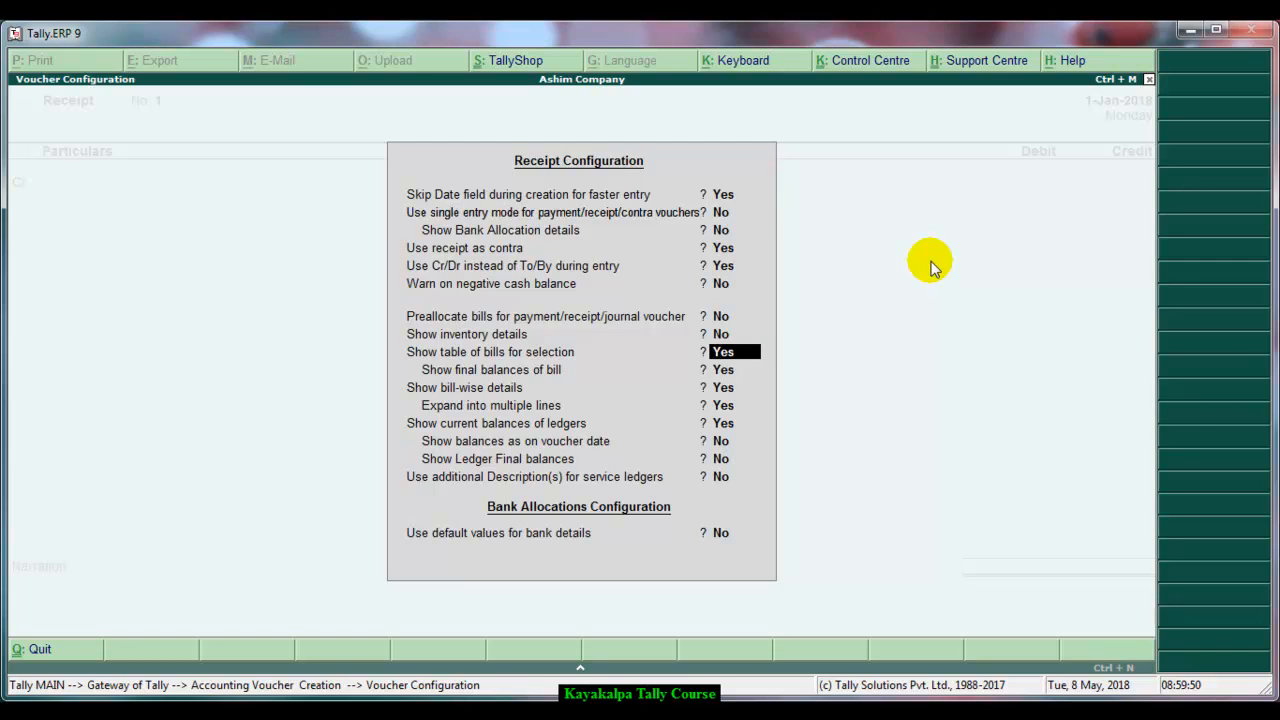
pyautogui.press('n')
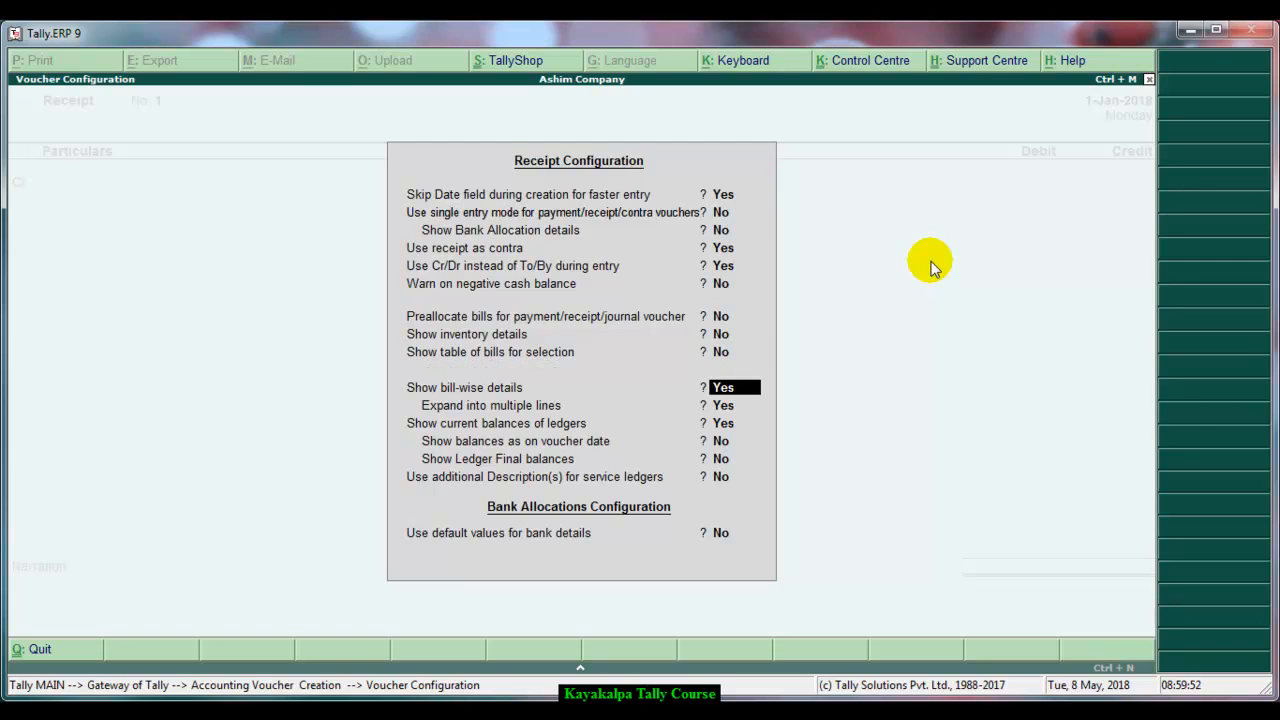
pyautogui.press('n')
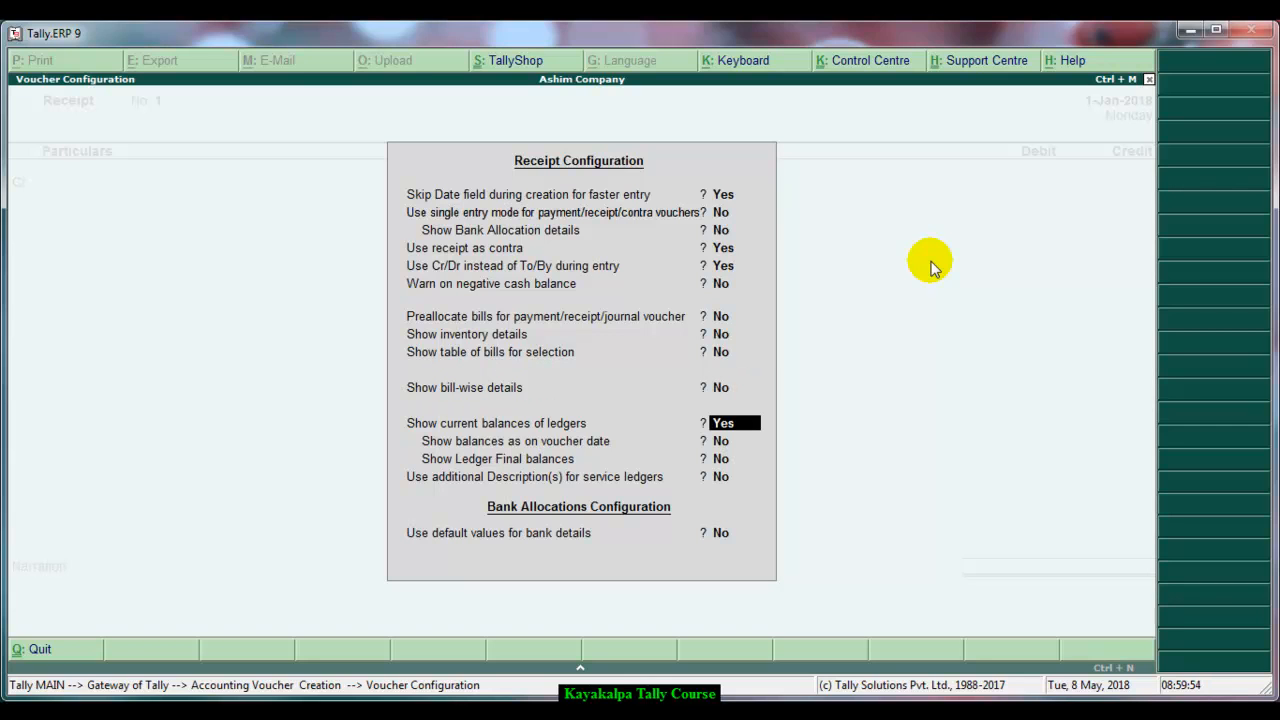
pyautogui.write('n')
pyautogui.press('Return')
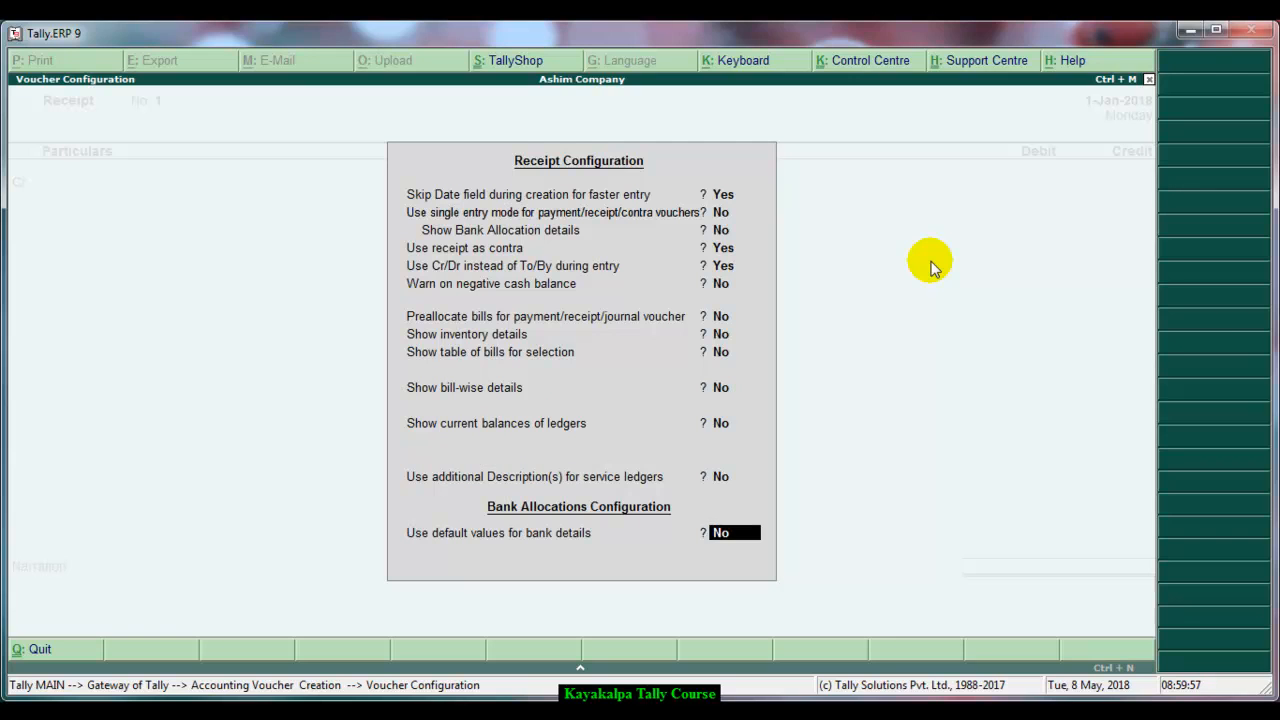
pyautogui.press('Return')
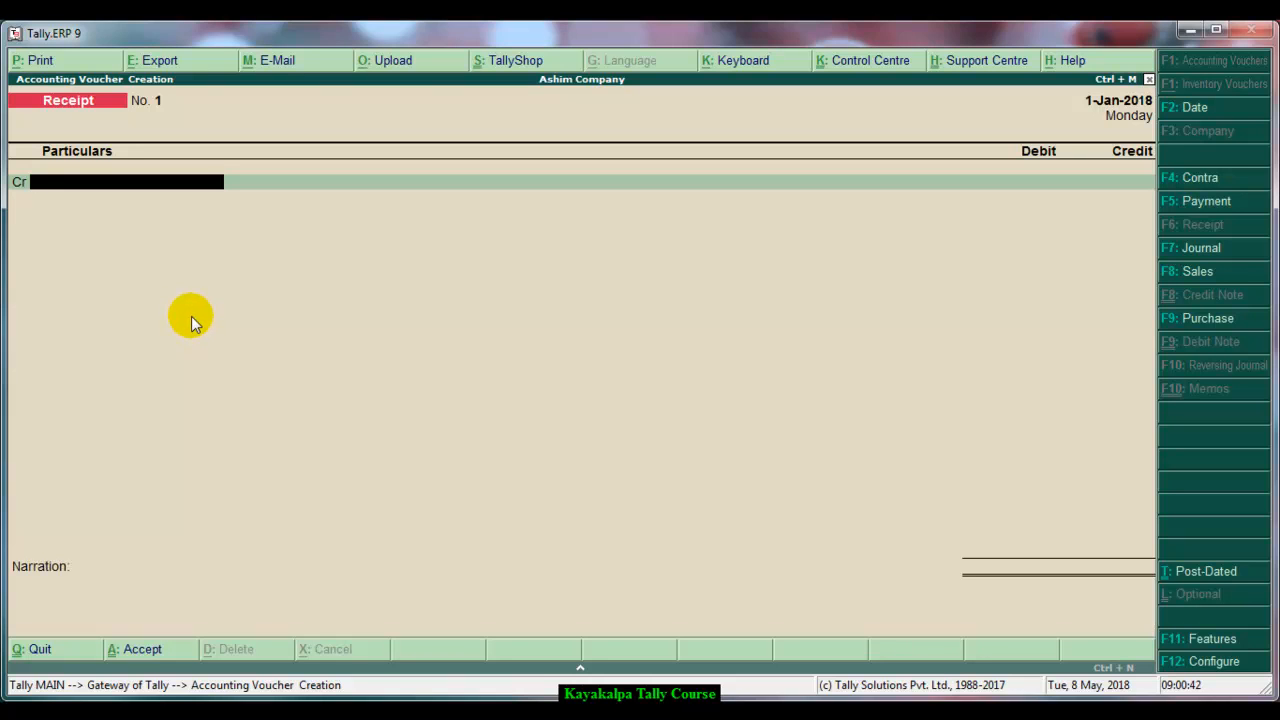
# Create a ledger named Capital A/c under the Capital Account group and use it as the credit entry
pyautogui.press('space')
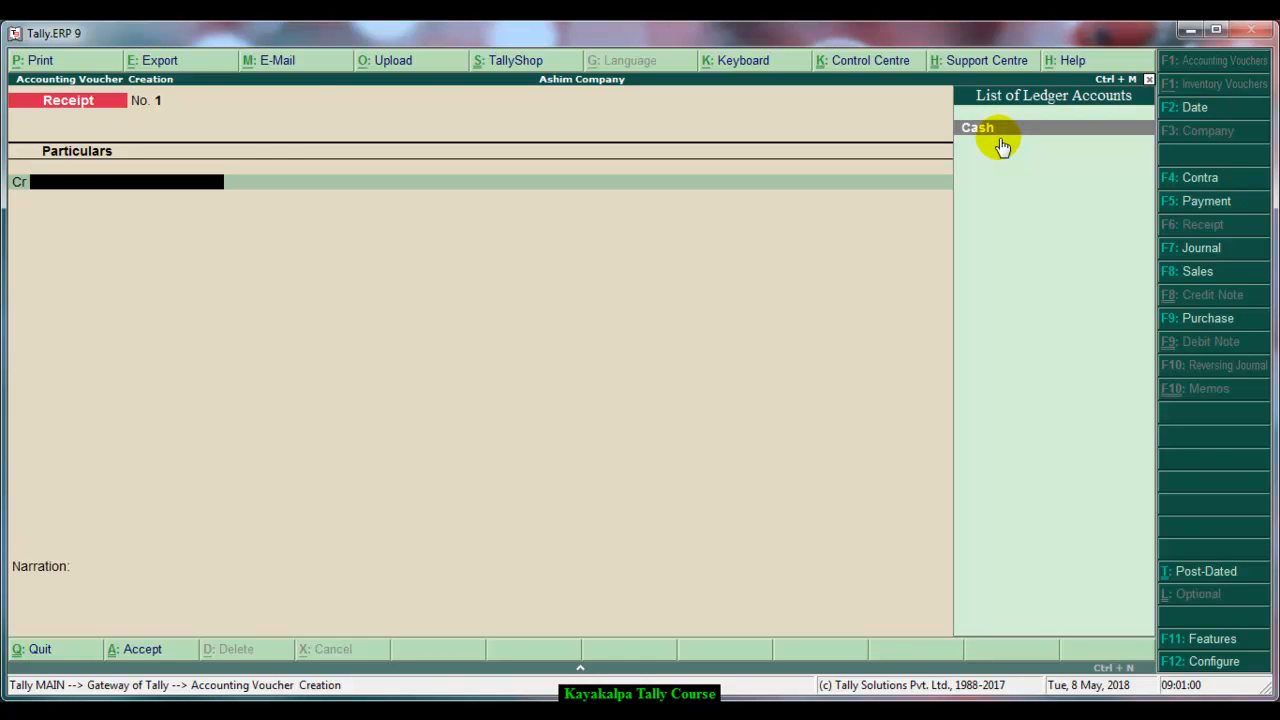
pyautogui.hotkey('alt', 'c')
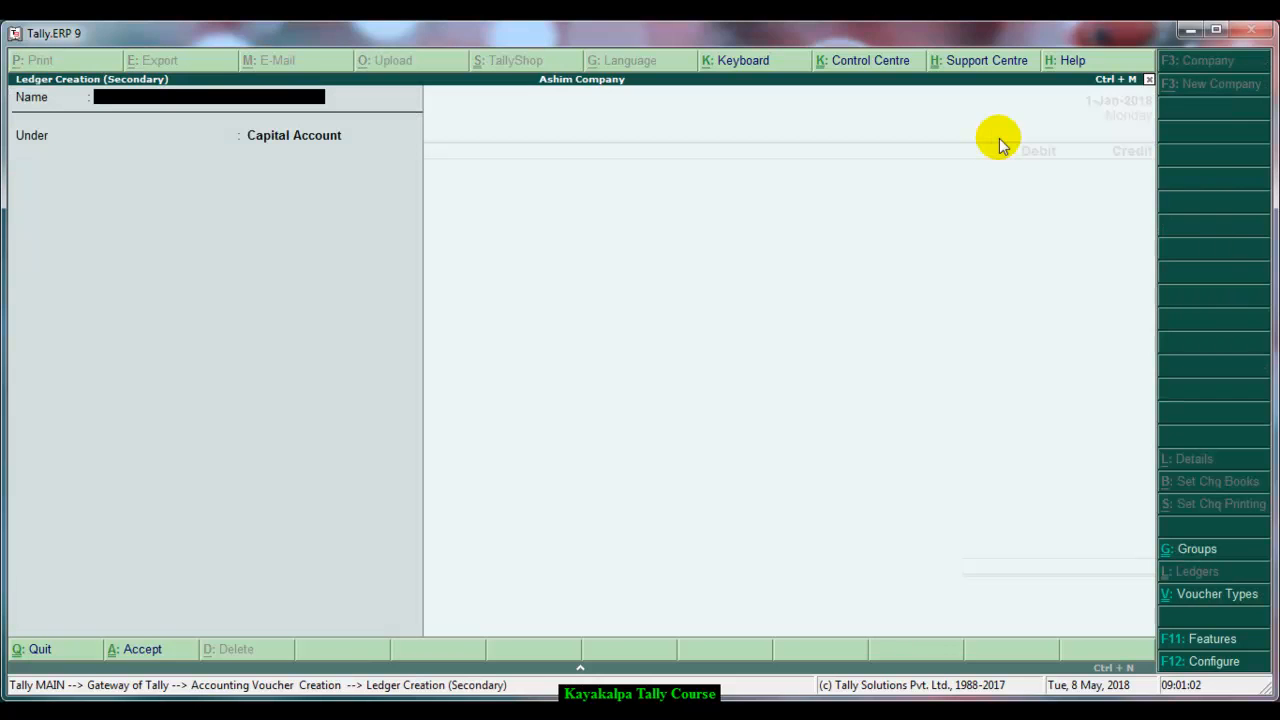
pyautogui.write('Capital A/c')
pyautogui.press('Return')
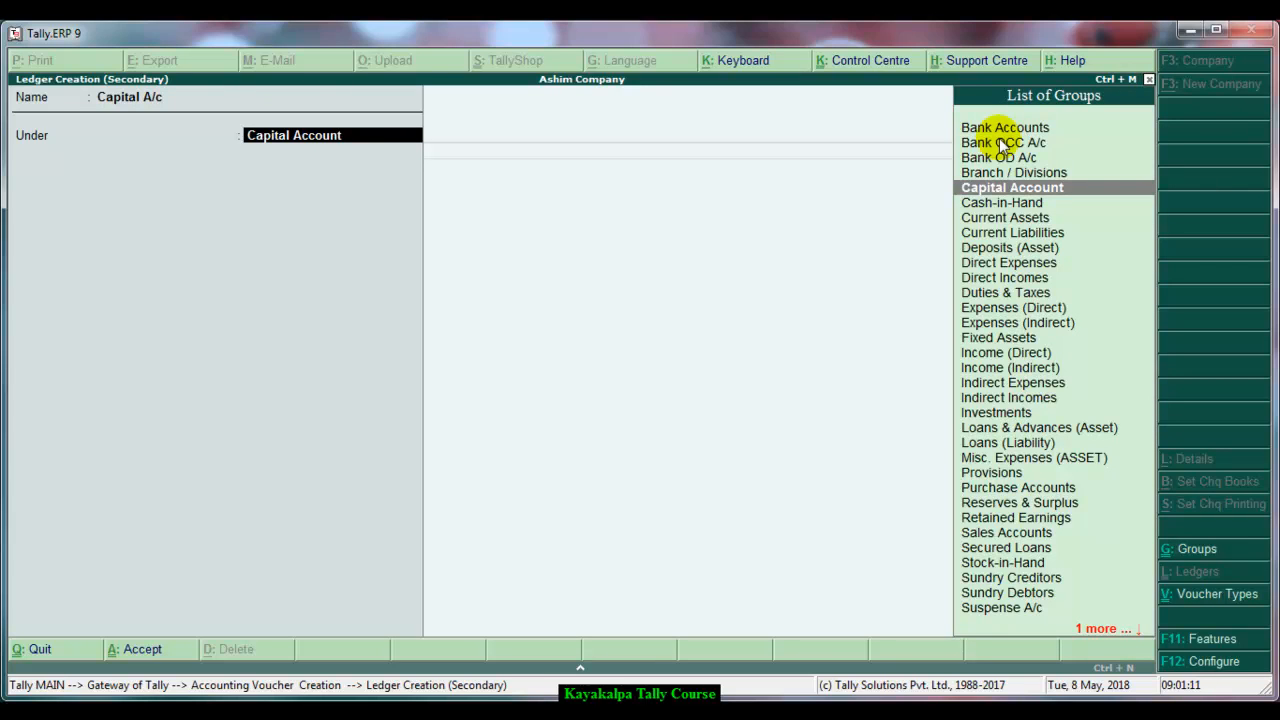
pyautogui.click(1013, 190)
pyautogui.click(1012, 189)
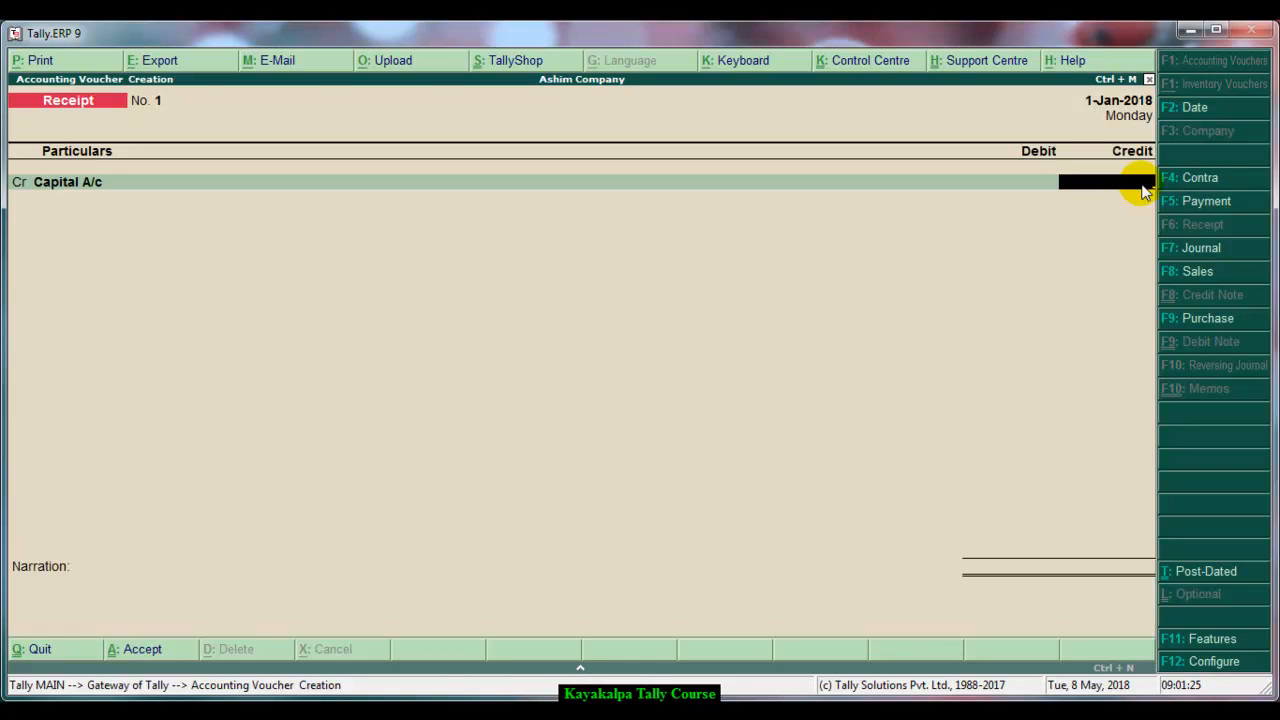
# Credit 2000000 to Capital A/c and debit Cash with the same amount
pyautogui.write('2000000')
pyautogui.press('Return')
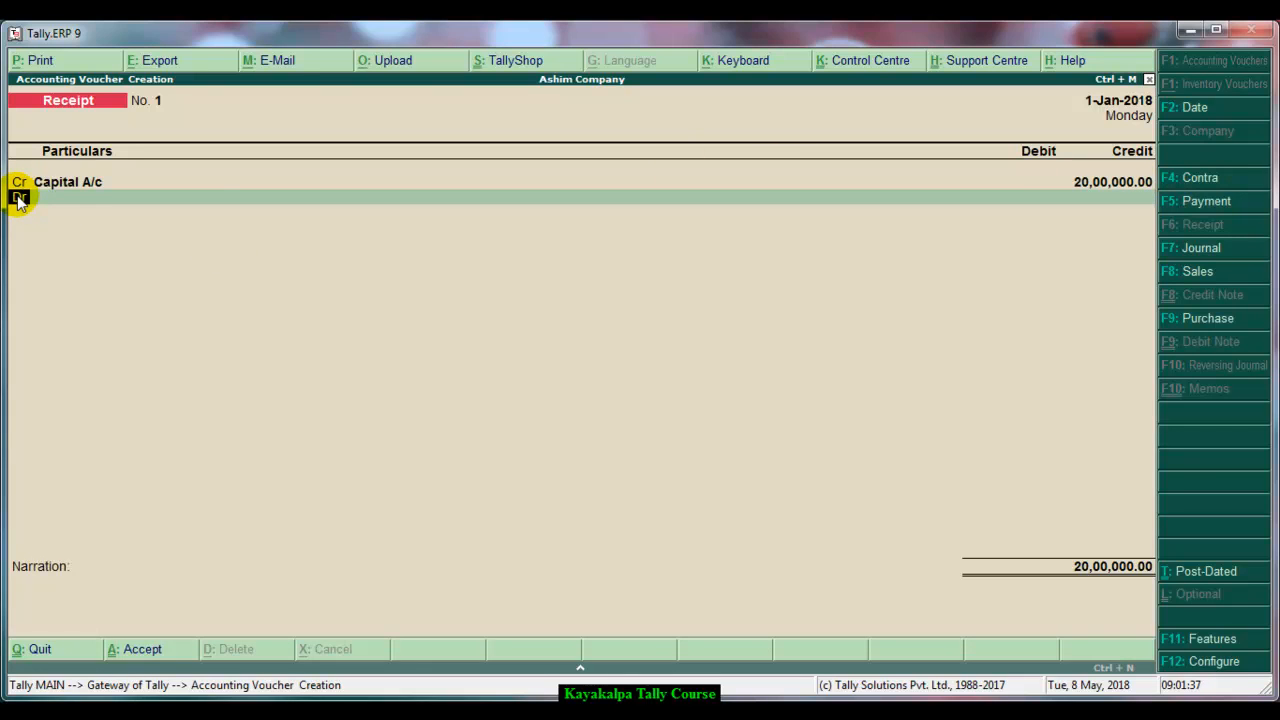
pyautogui.press('Return')
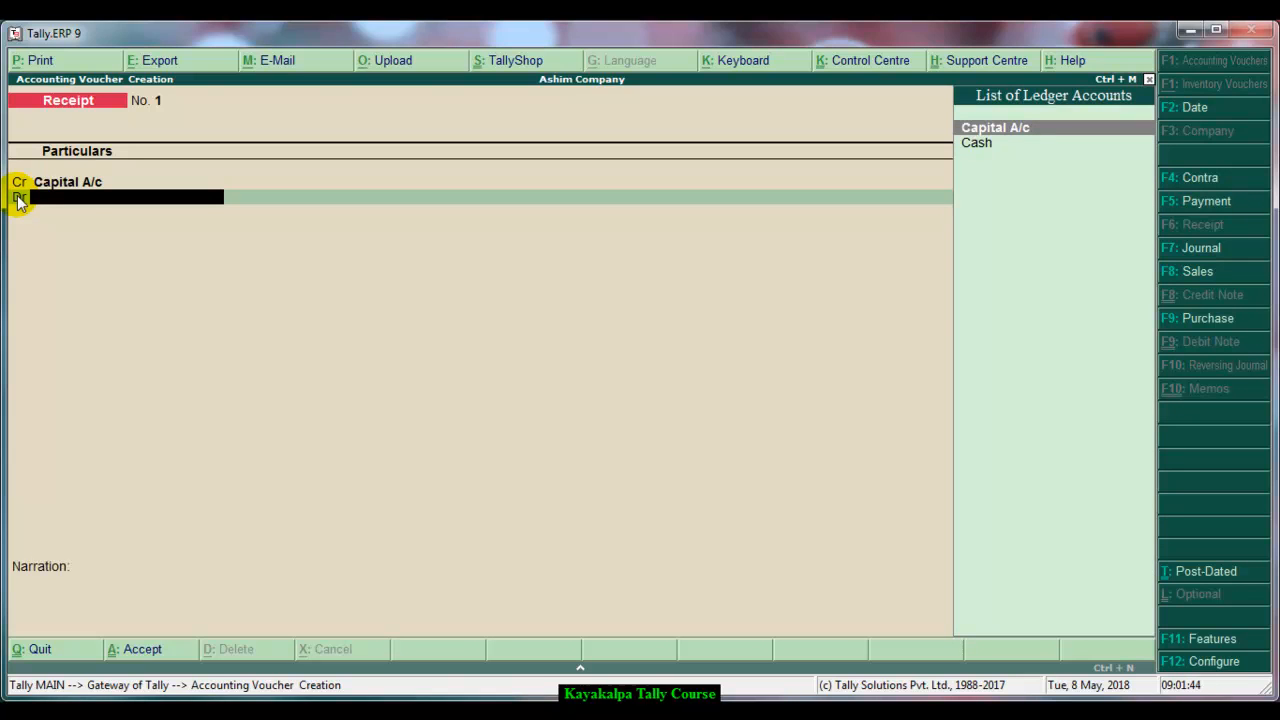
pyautogui.press('Down')
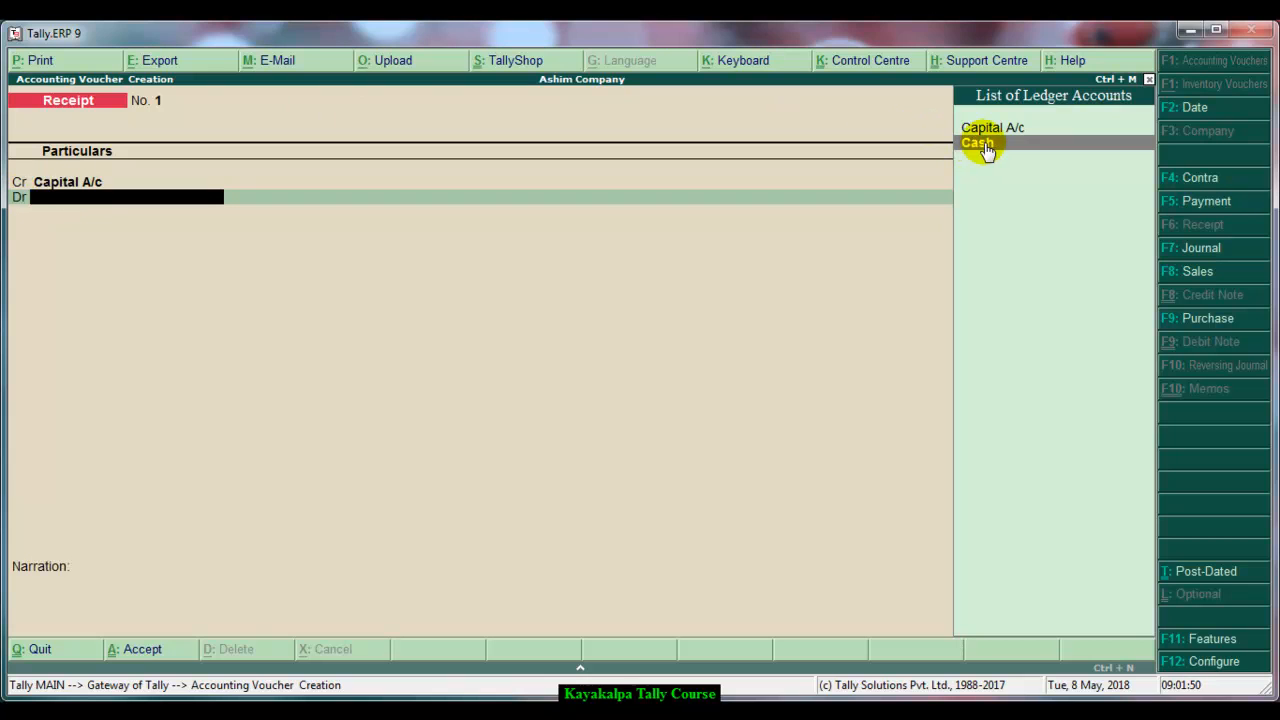
pyautogui.press('Return')
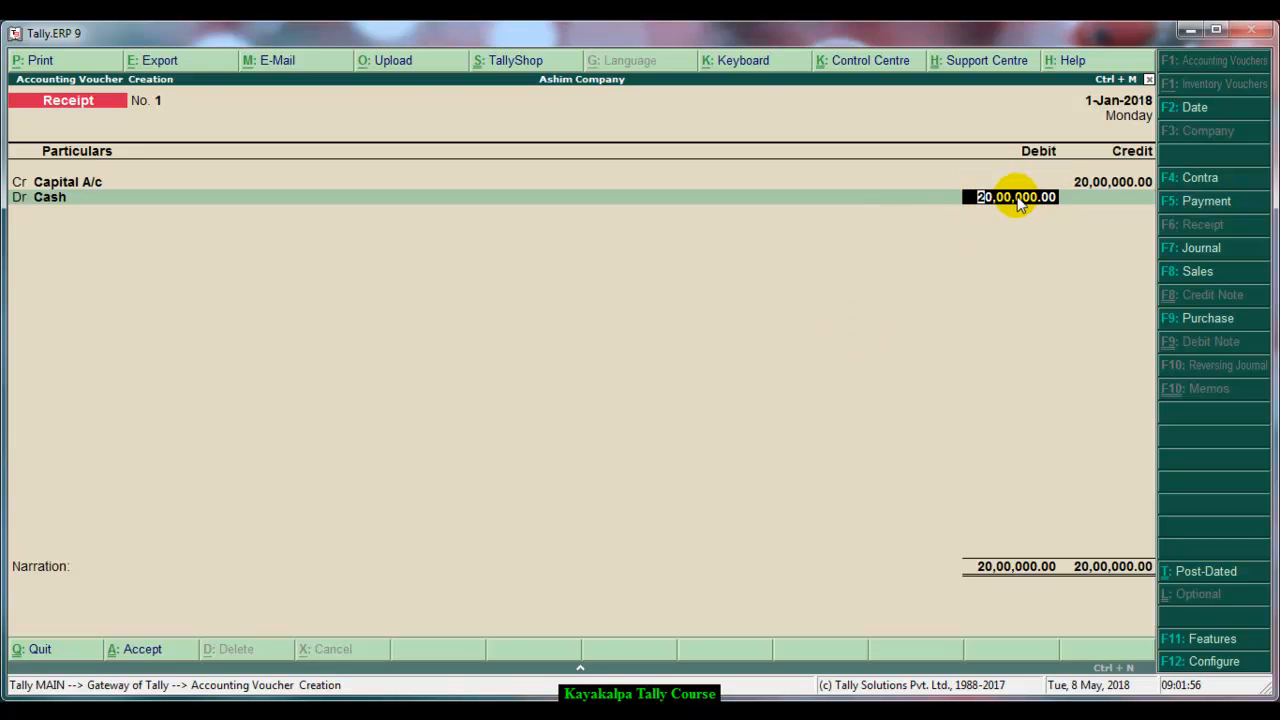
pyautogui.press('Return')
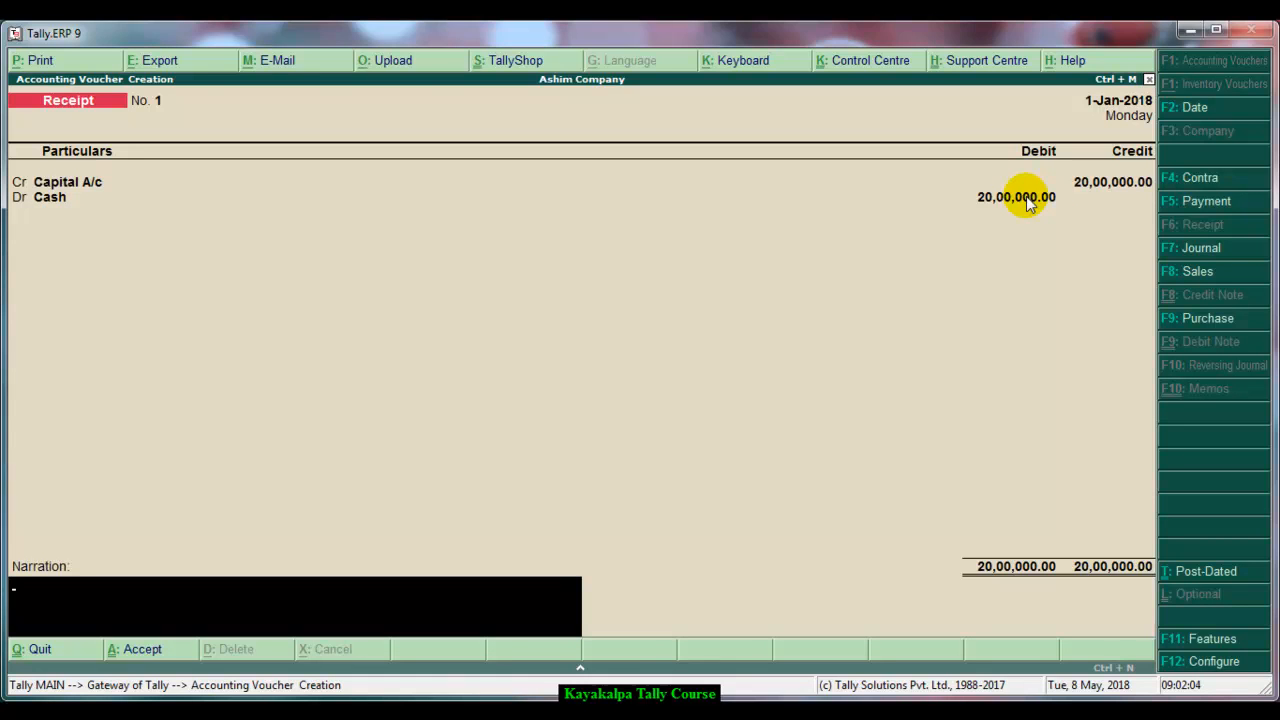
# Enter the narration "Being new business started with cash." and save the receipt voucher
pyautogui.write('Being new business started w')
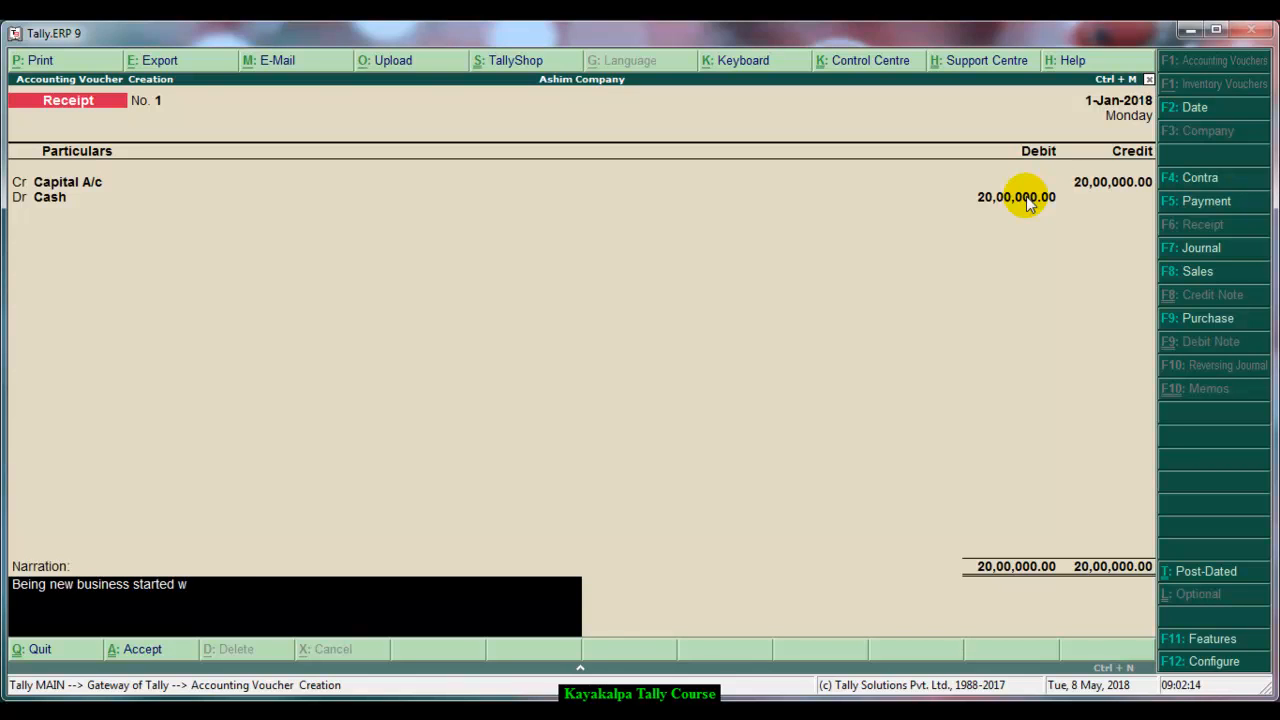
pyautogui.write('ith cash.')
pyautogui.press('Return')
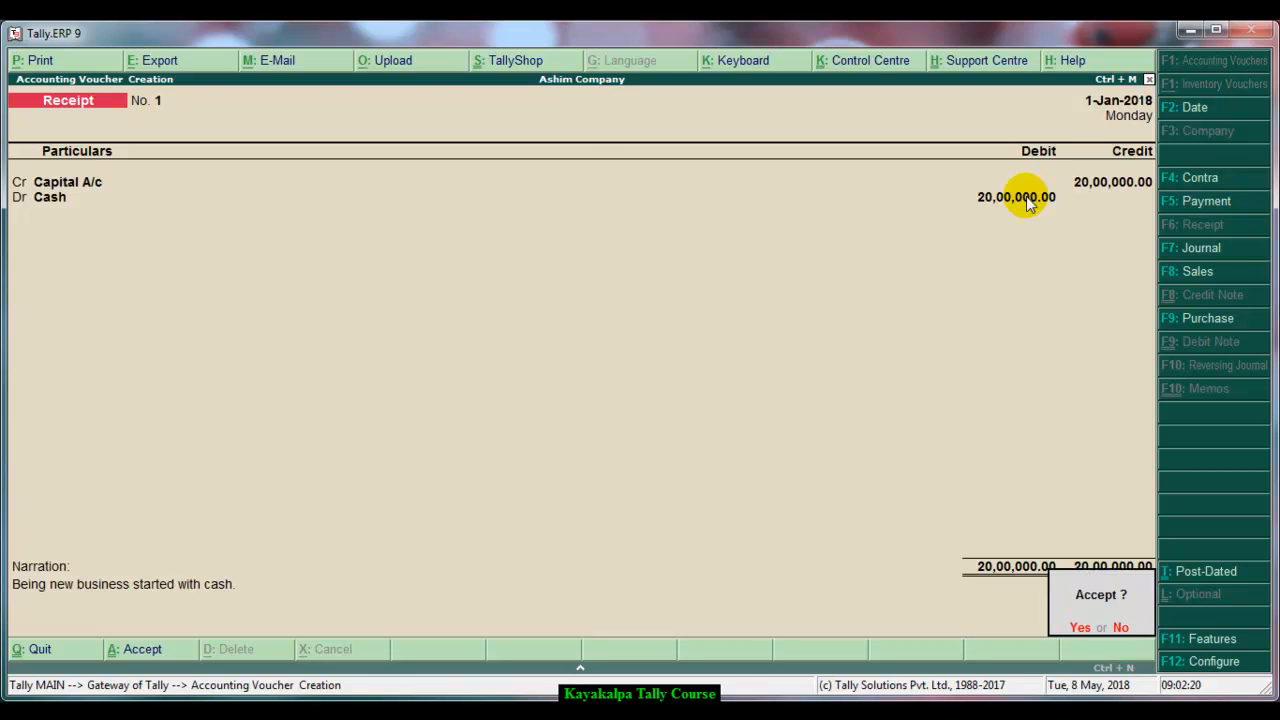
pyautogui.press('Return')
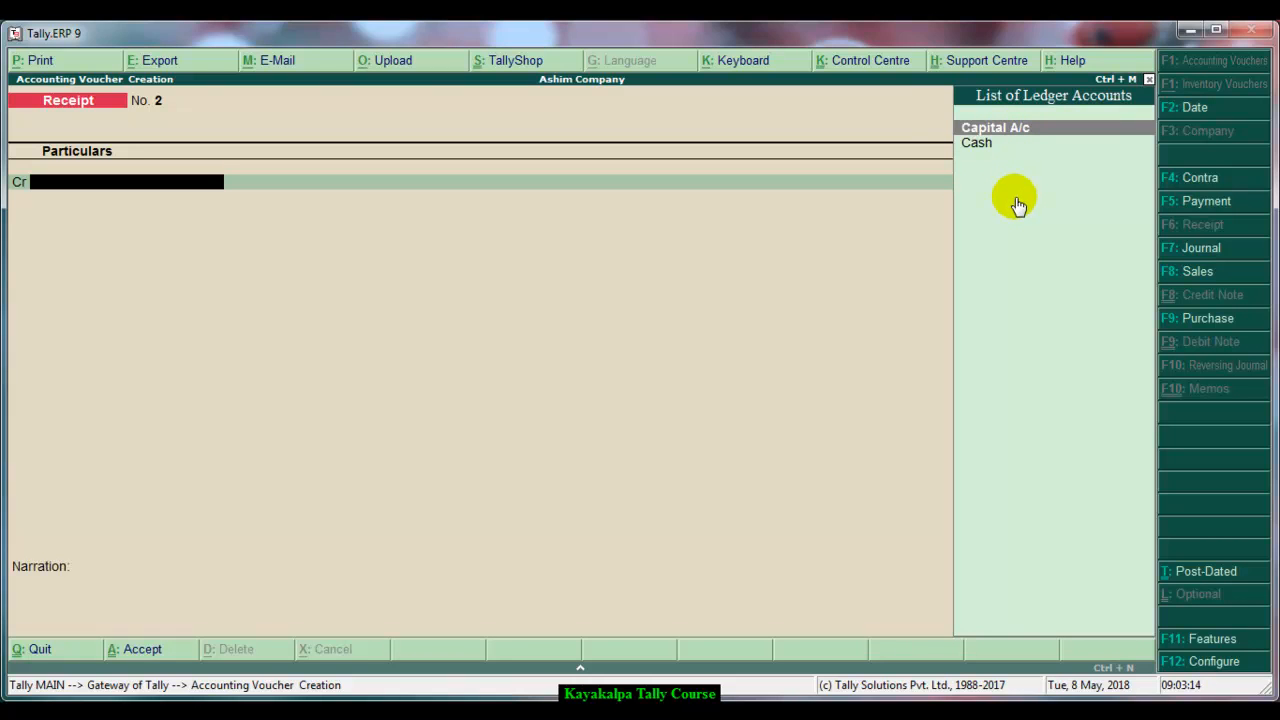
# Create a ledger named Sundry Creditors A/c under the Sundry Creditors group and use it as the credit entry
pyautogui.hotkey('alt', 'c')
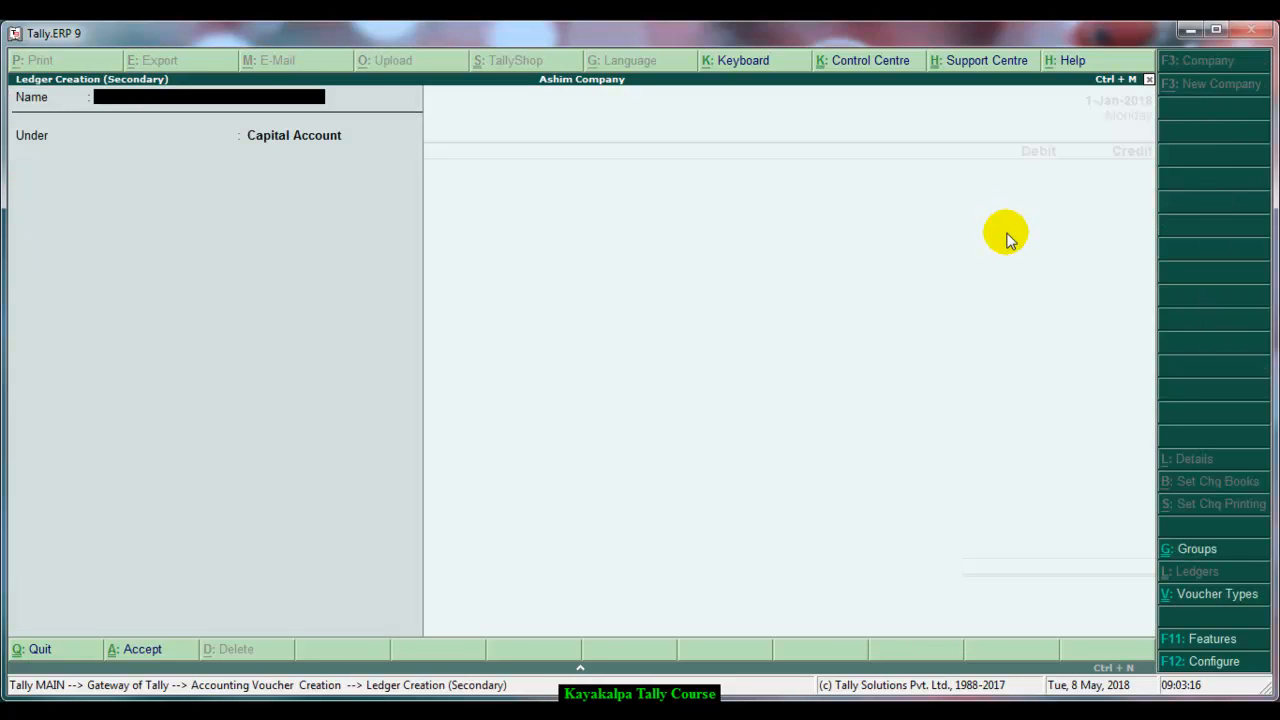
pyautogui.write('Sundry Creditors')
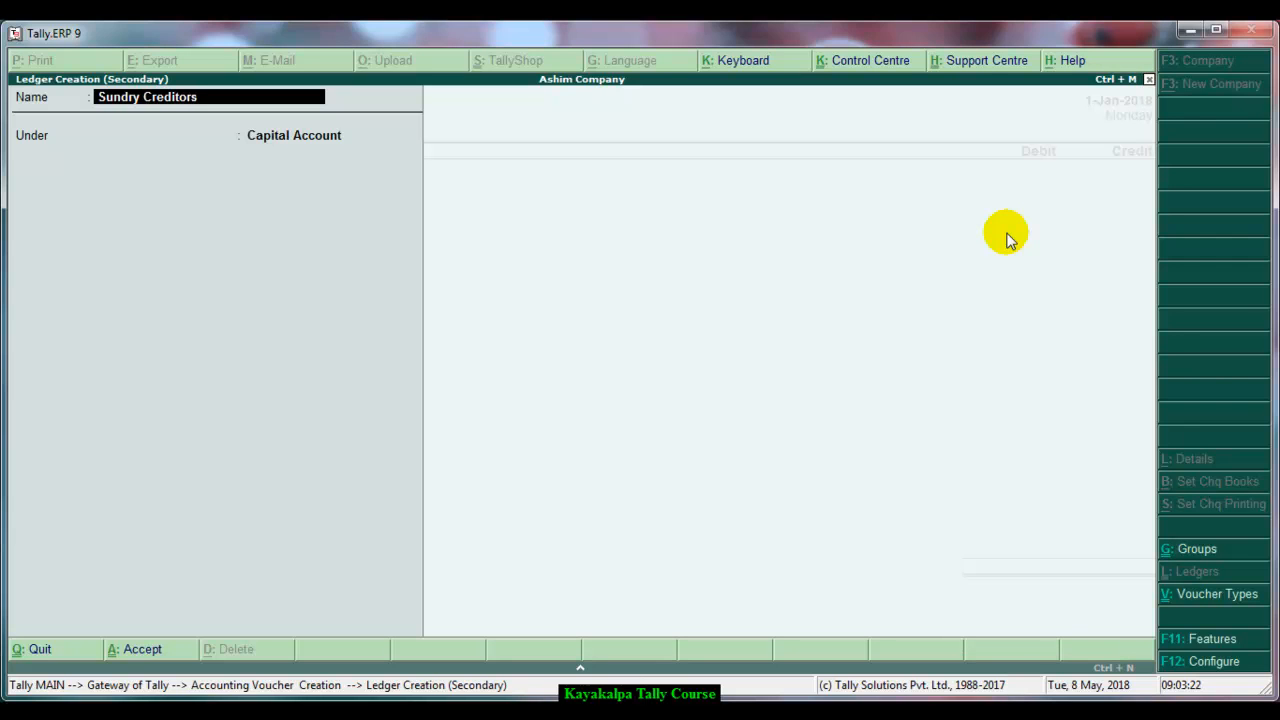
pyautogui.write(' A/c')
pyautogui.press('Return')
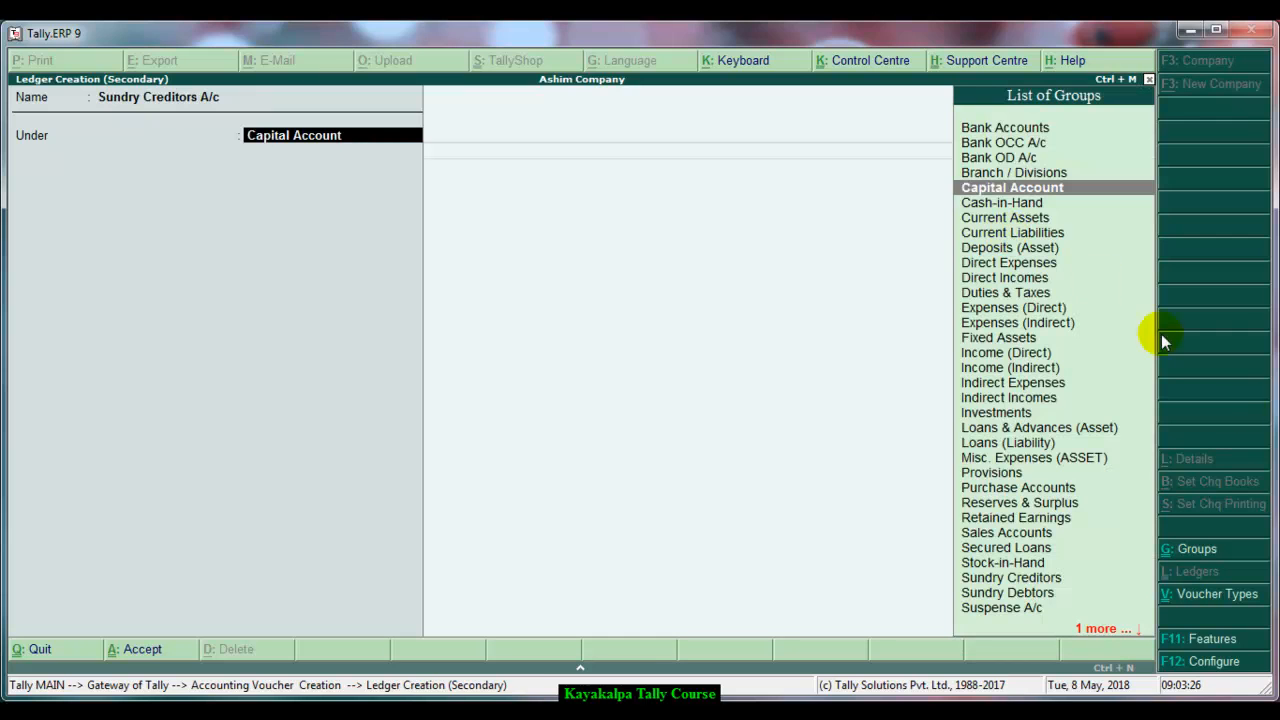
pyautogui.click(1050, 579)
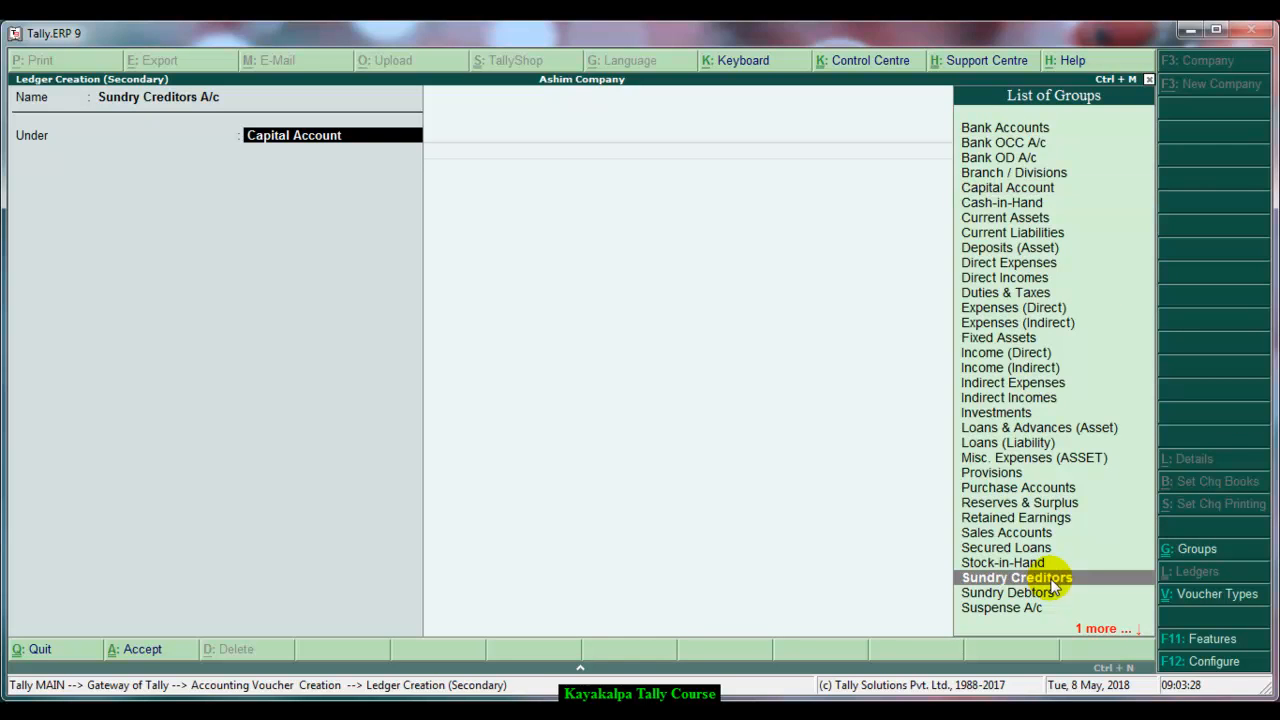
pyautogui.press('Return')
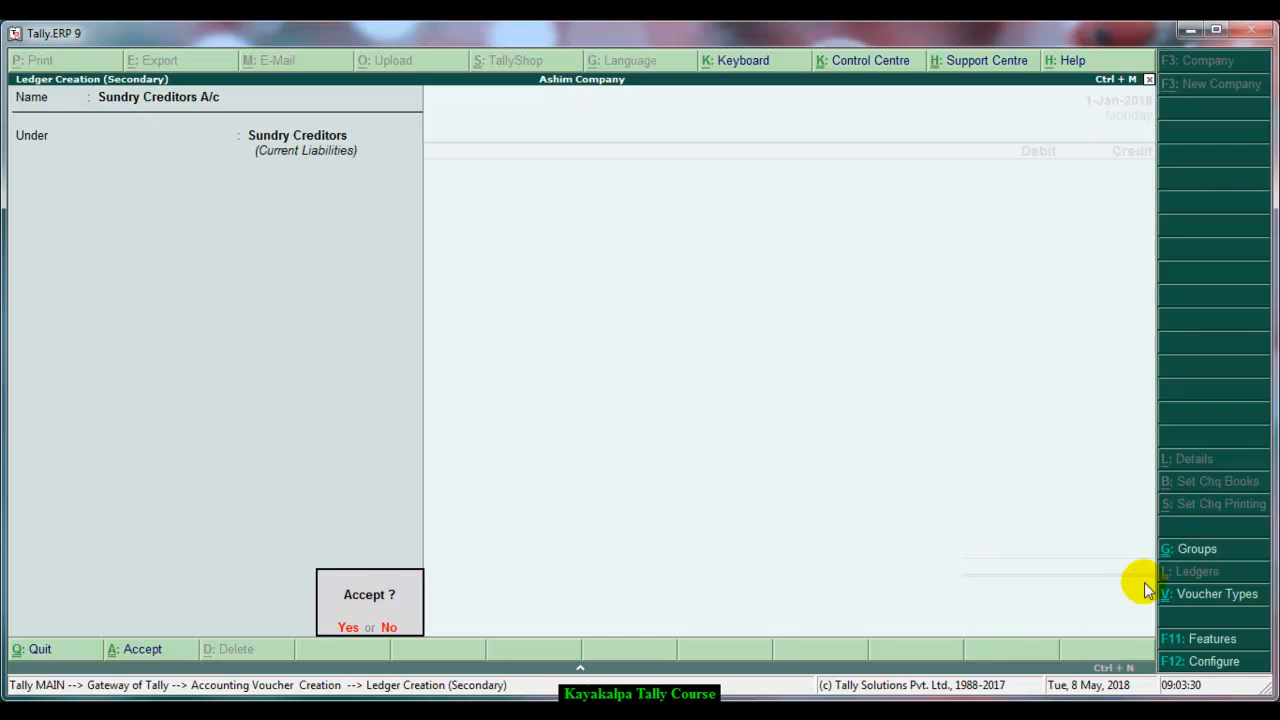
pyautogui.press('Return')
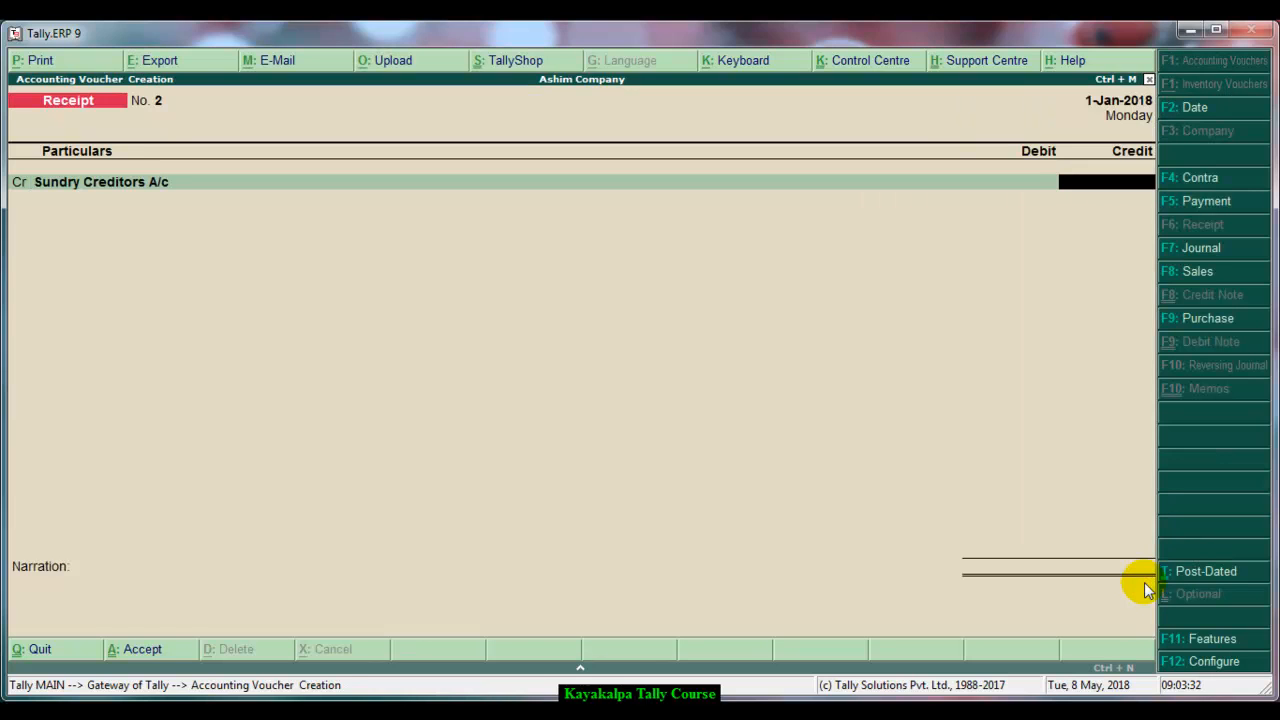
# Credit 10000 to Sundry Creditors A/c, debit Cash with 20,00,000, and open a new credit line
pyautogui.write('10000')
pyautogui.press('Return')
pyautogui.press('Return')
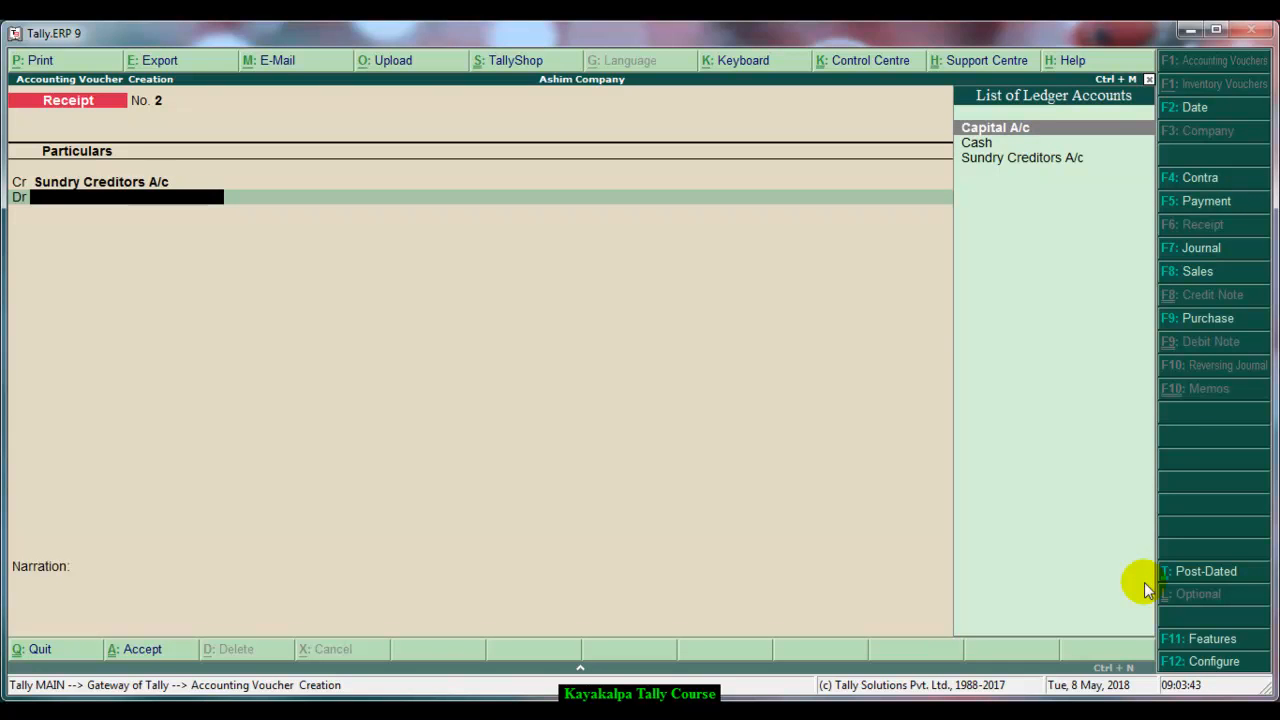
pyautogui.press('Down')
pyautogui.press('Return')
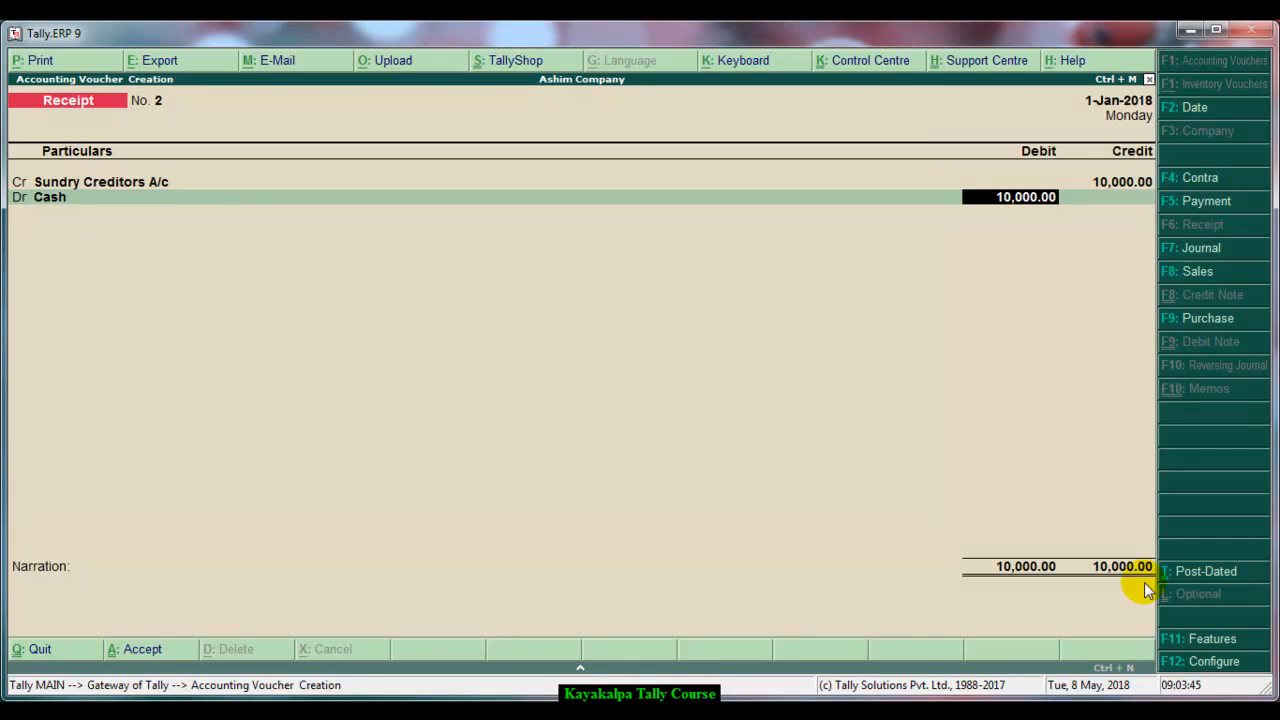
pyautogui.write('20,00,000')
pyautogui.press('Return')
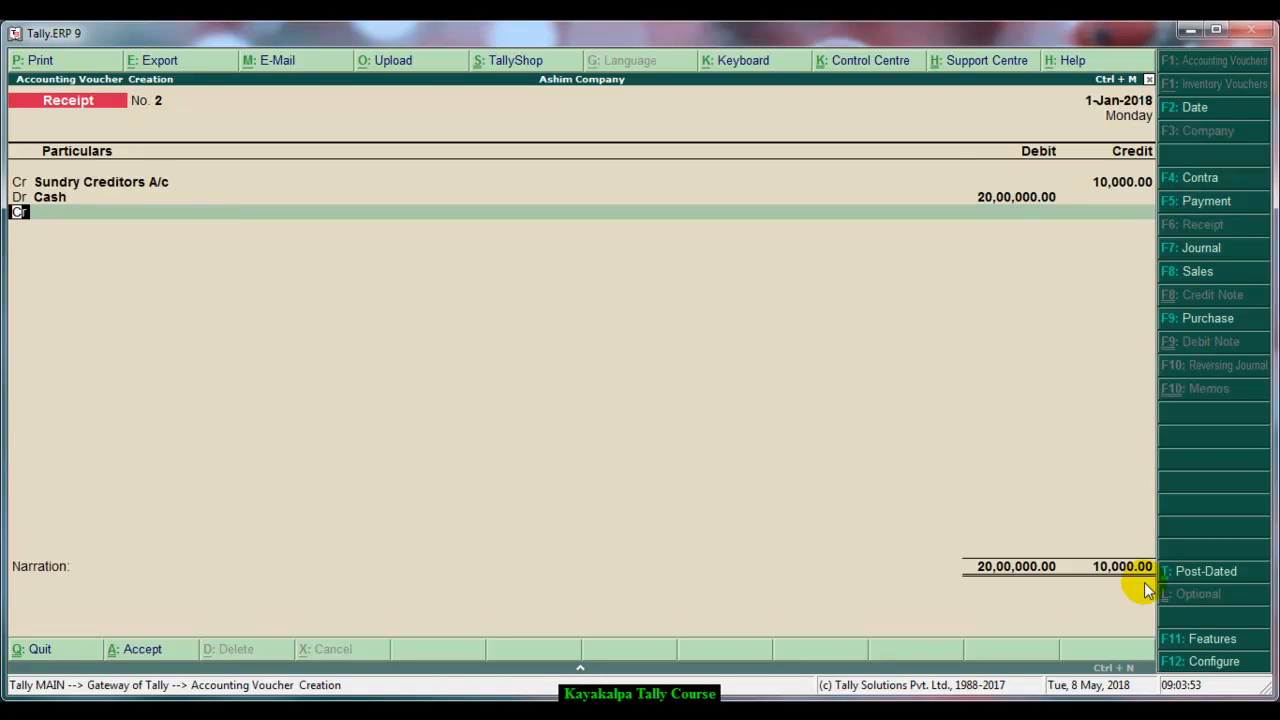
pyautogui.press('Return')
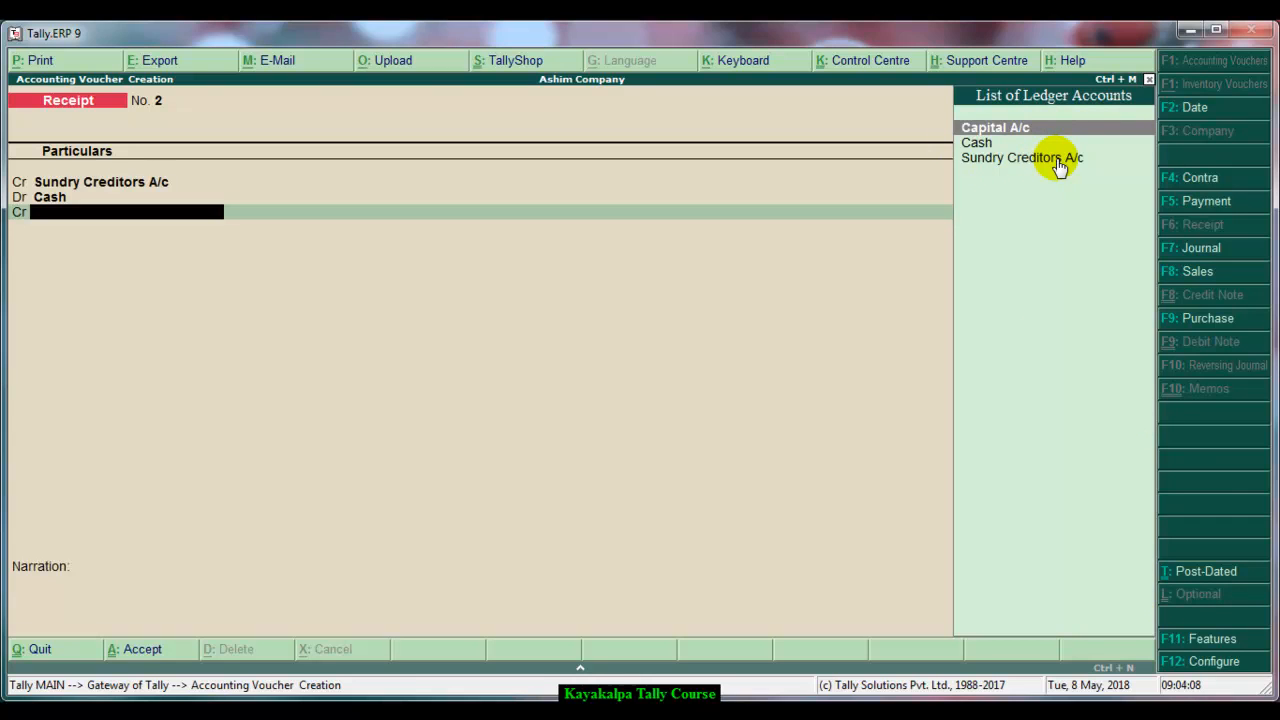
# Create a ledger named Apex Finance Loan A/c under Loans (Liability) with rounding method Not Applicable and use it as the credit entry
pyautogui.hotkey('alt', 'c')
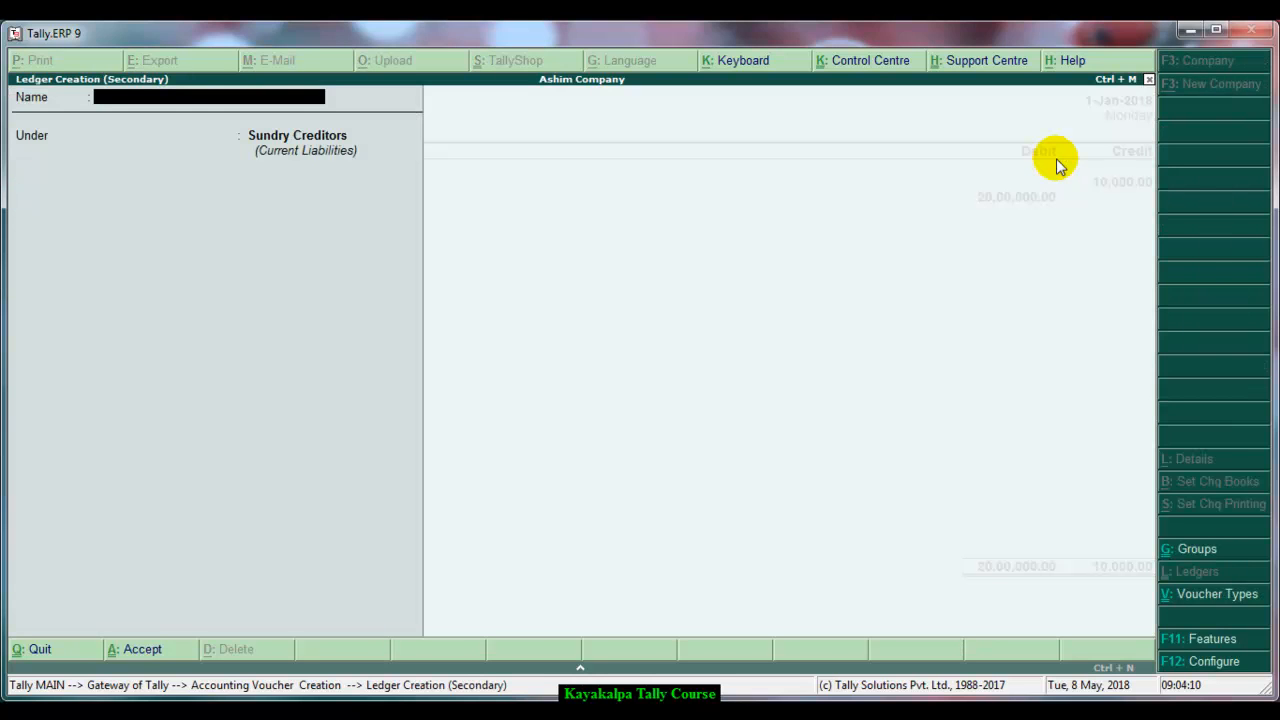
pyautogui.write('Apex finance Loan')
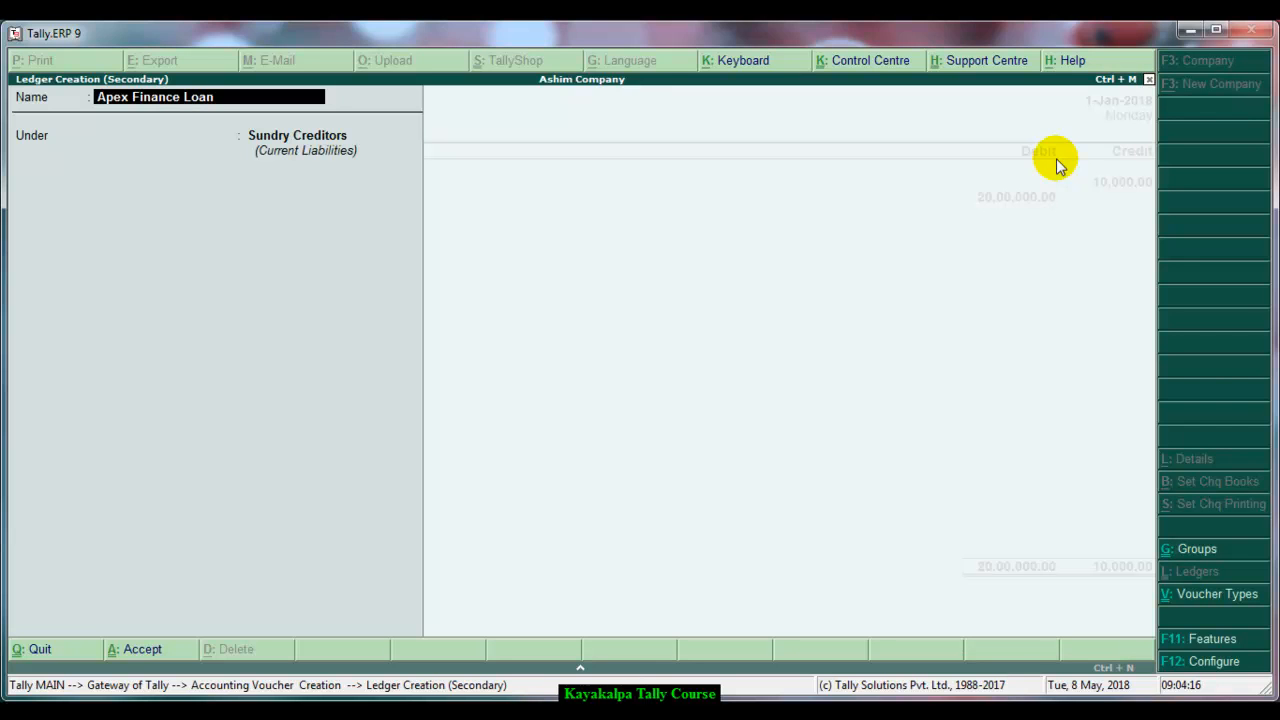
pyautogui.write(' a/c')
pyautogui.press('Return')
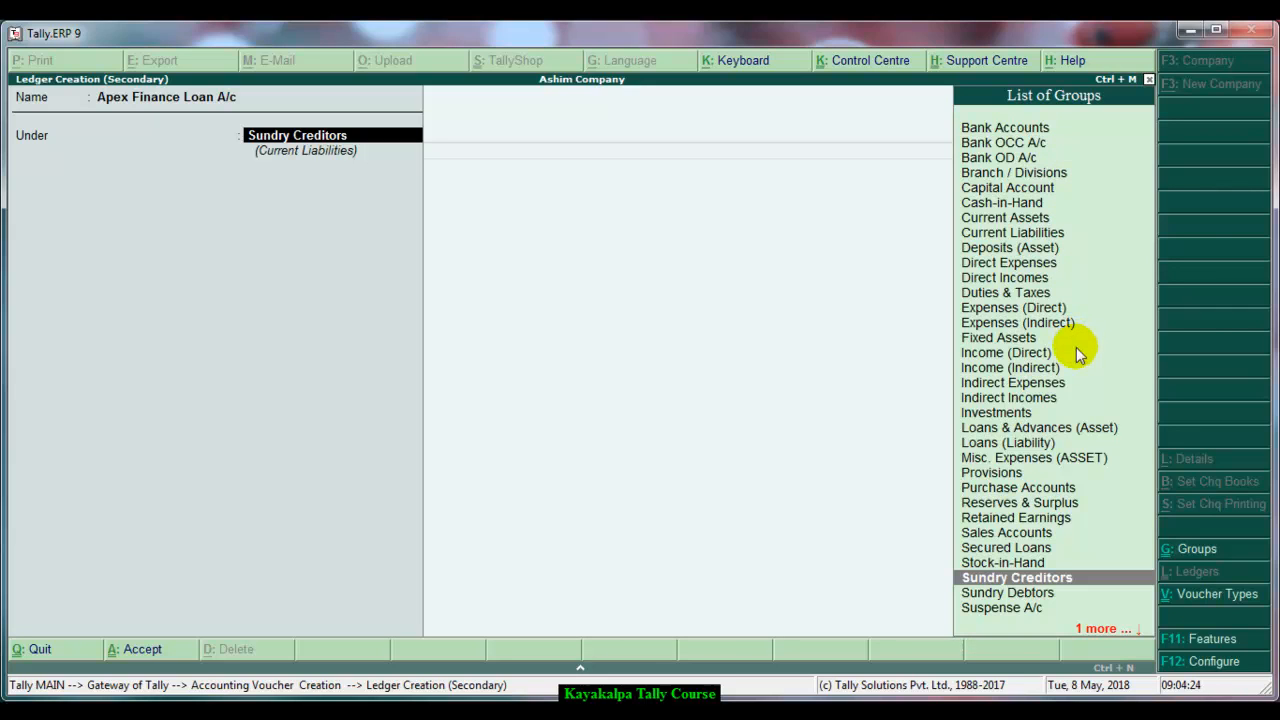
pyautogui.click(1008, 443)
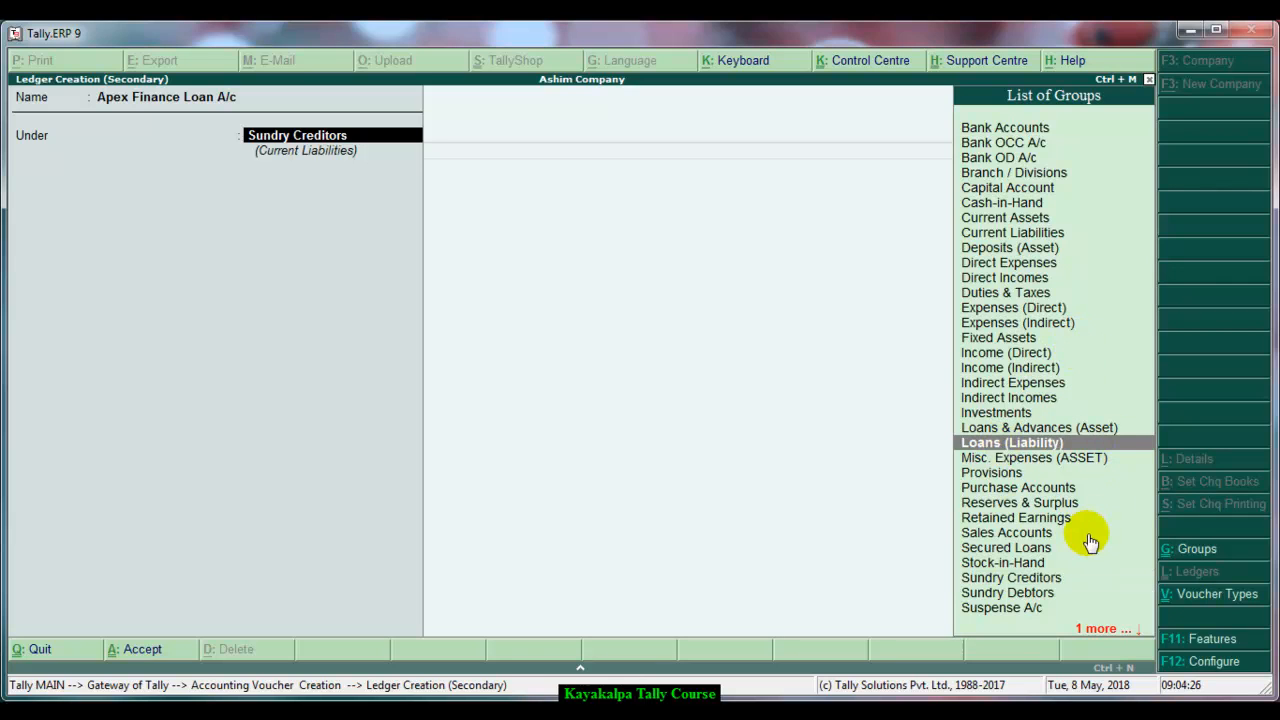
pyautogui.click(1007, 446)
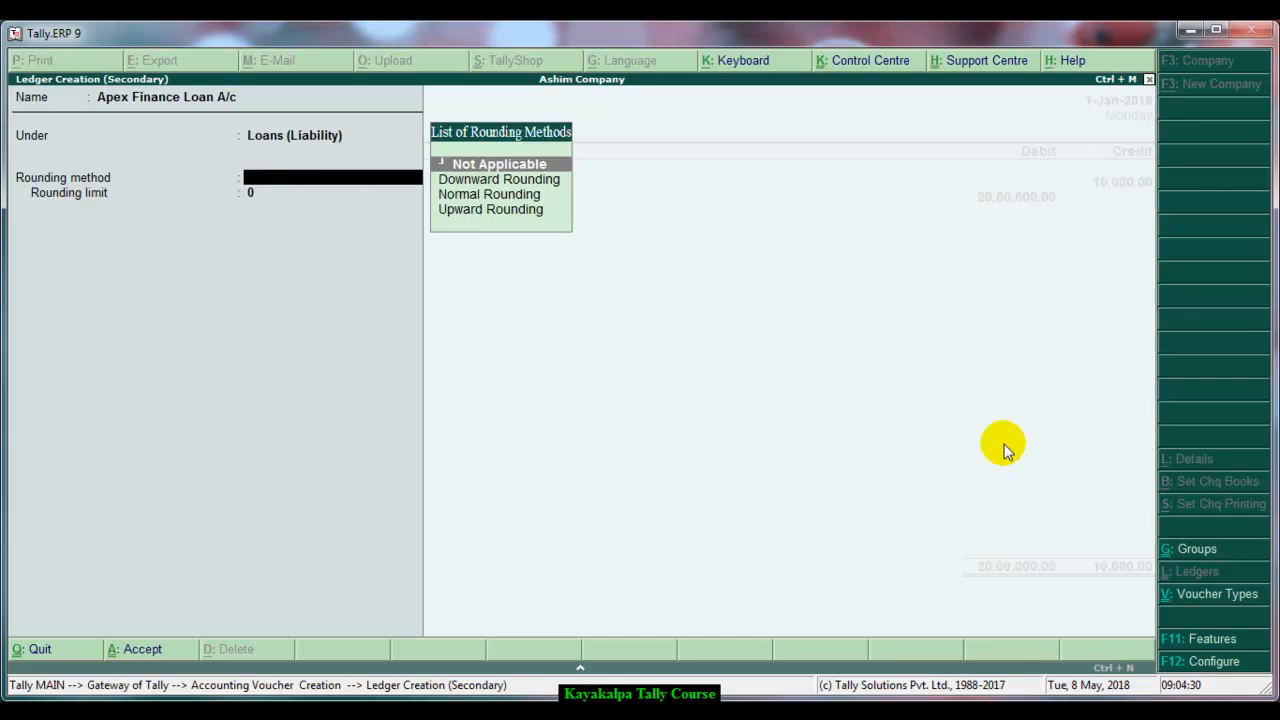
pyautogui.press('Return')
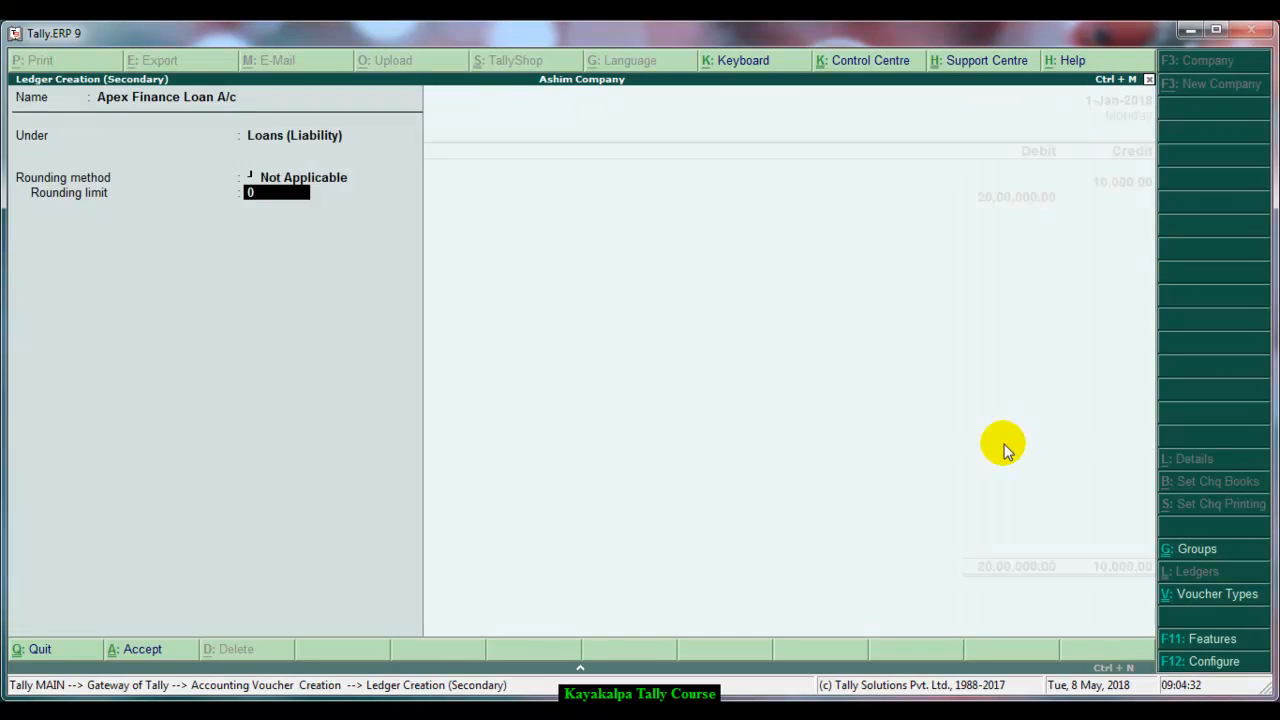
pyautogui.press('Return')
pyautogui.press('Return')
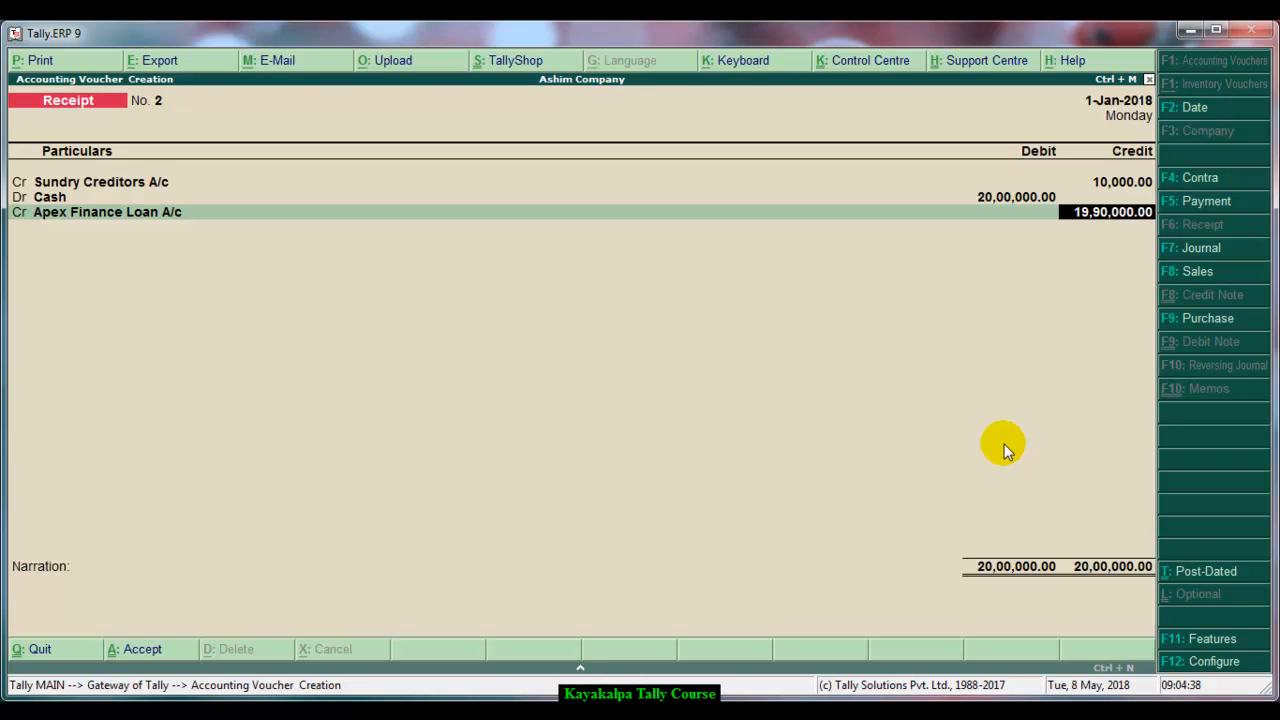
# Credit 1,00,000 to Apex Finance Loan A/c and select Capital A/c as the next credit ledger
pyautogui.write('1,00,000')
pyautogui.press('Return')
pyautogui.press('Return')
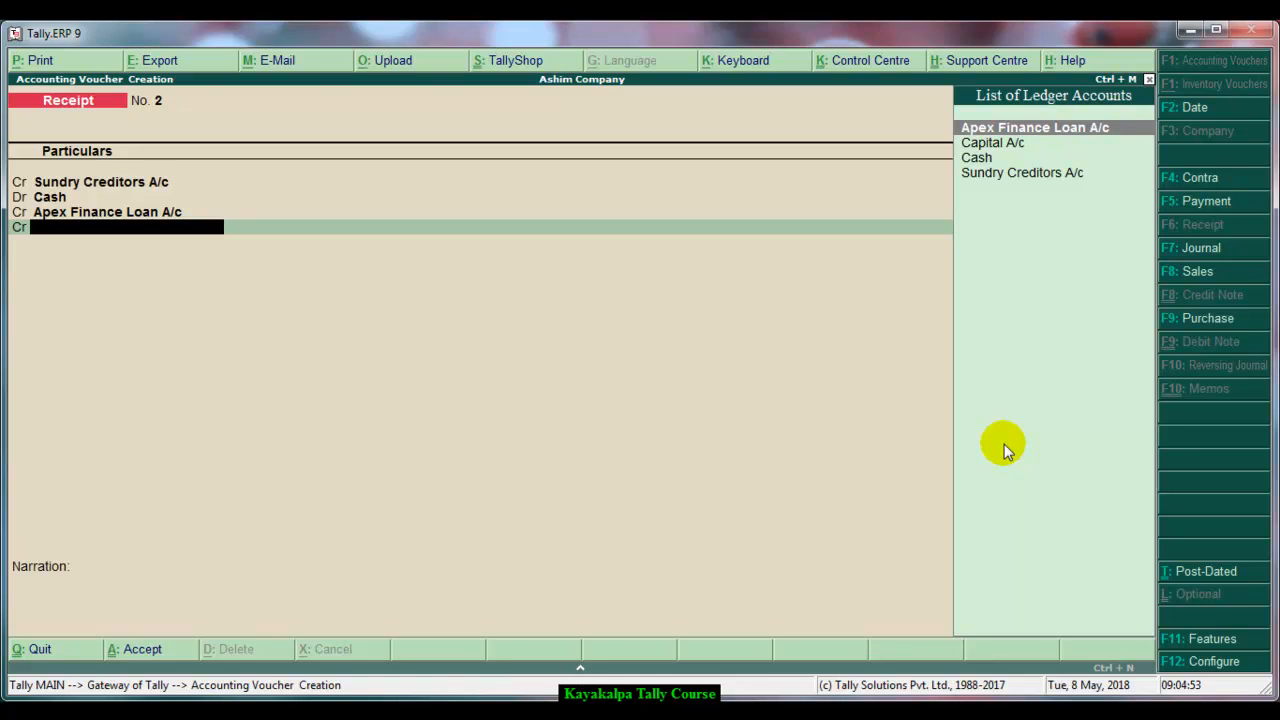
pyautogui.press('Down')
pyautogui.press('Return')
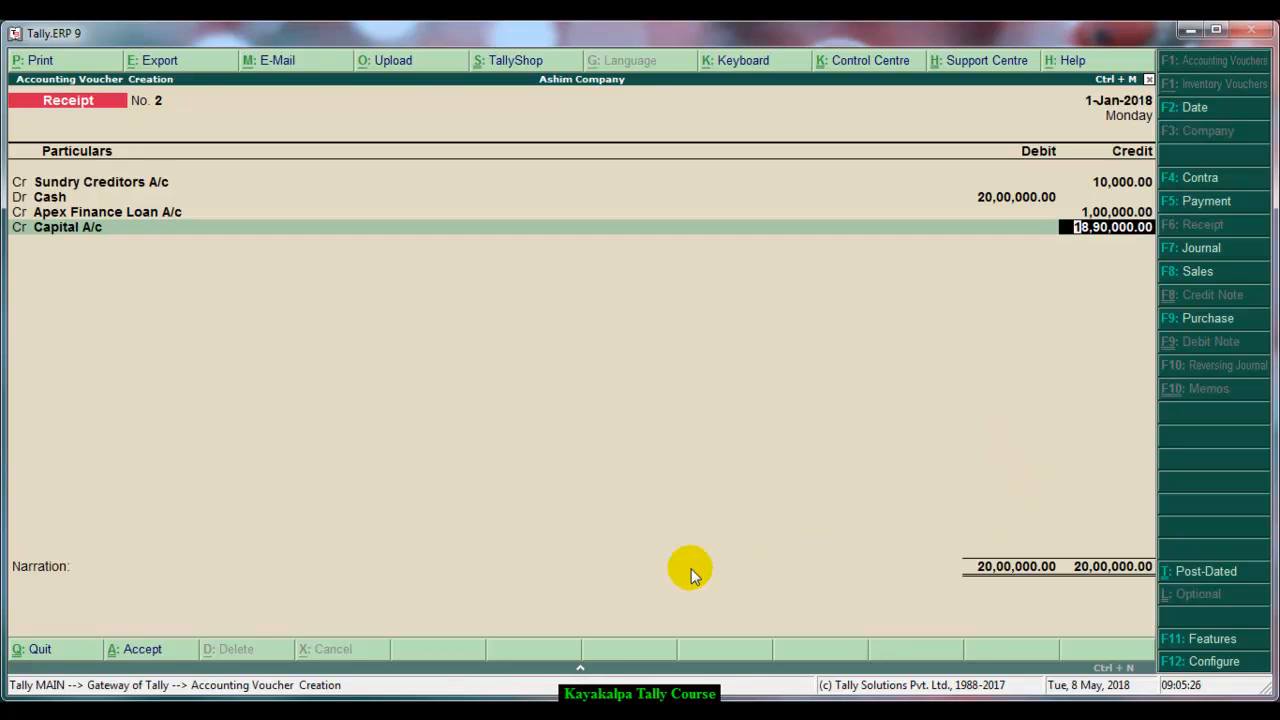
pyautogui.click(581, 670)
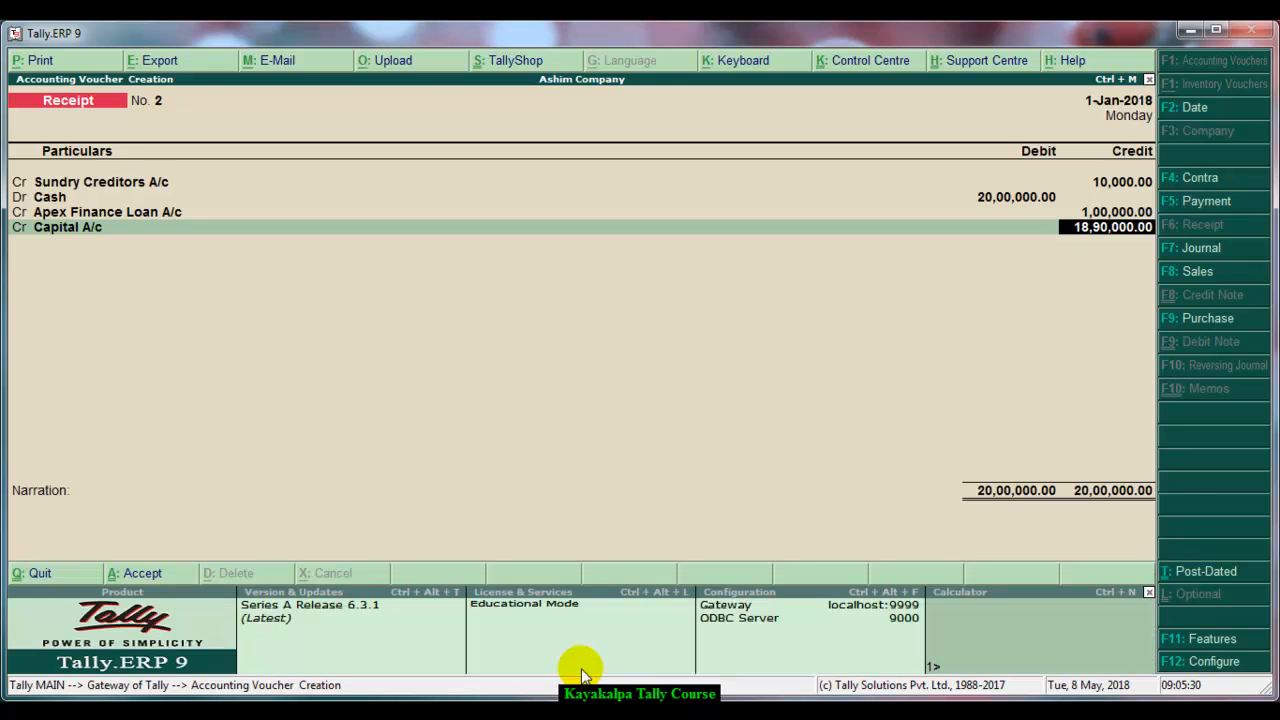
pyautogui.click(993, 636)
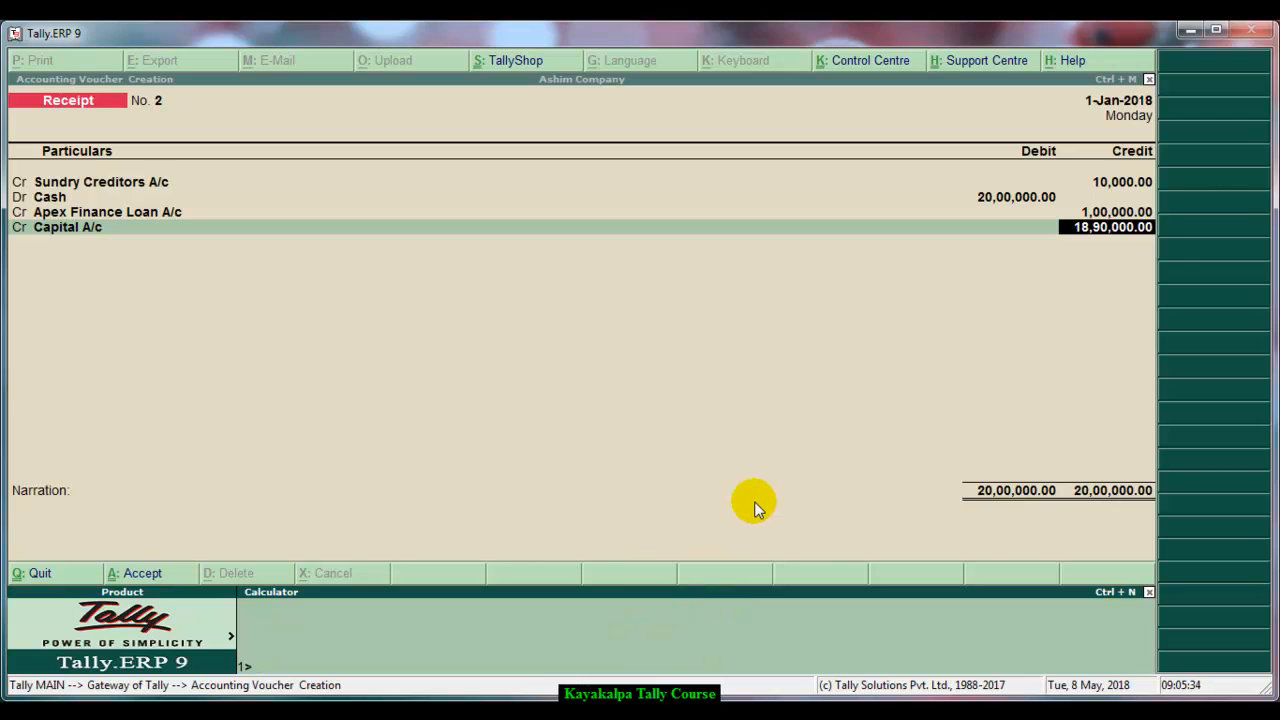
pyautogui.write('2000000+250000')
pyautogui.press('BackSpace')
pyautogui.write('+50000')
pyautogui.press('Return')
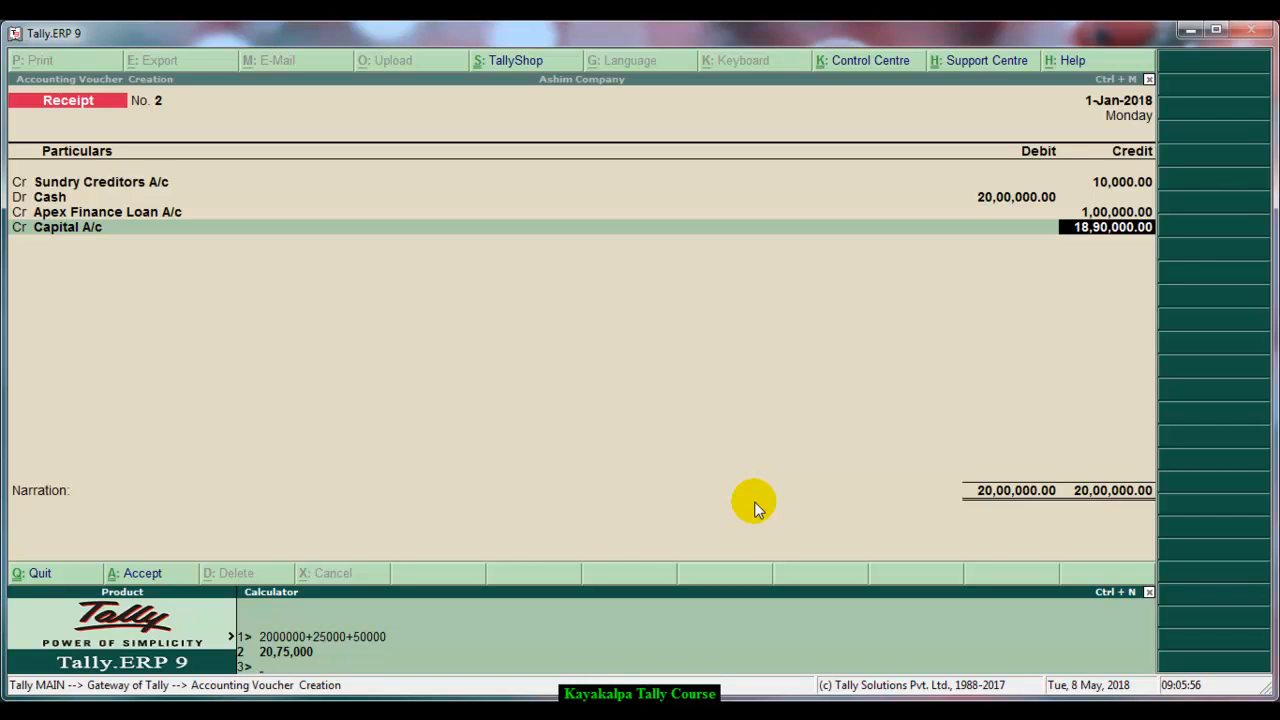
pyautogui.write('2075000-110000')
pyautogui.press('Return')
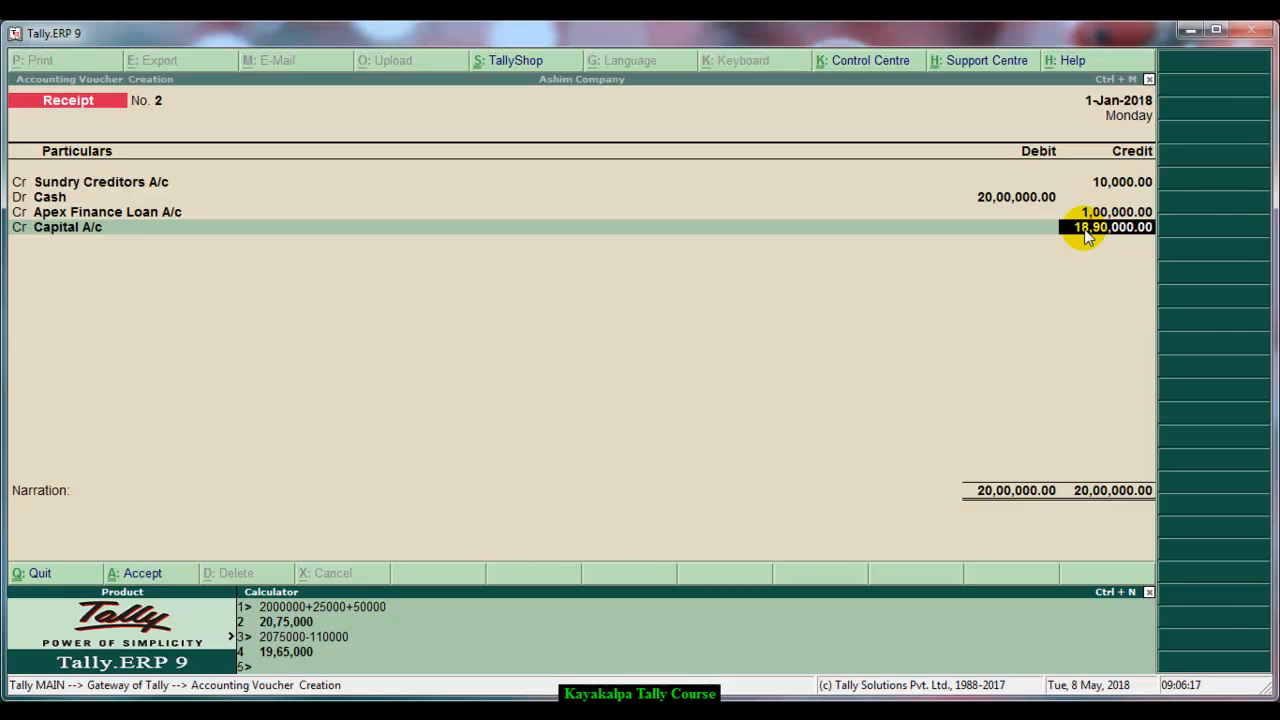
# Set the Capital A/c credit amount to 19,65,000
pyautogui.hotkey('ctrl', 'm')
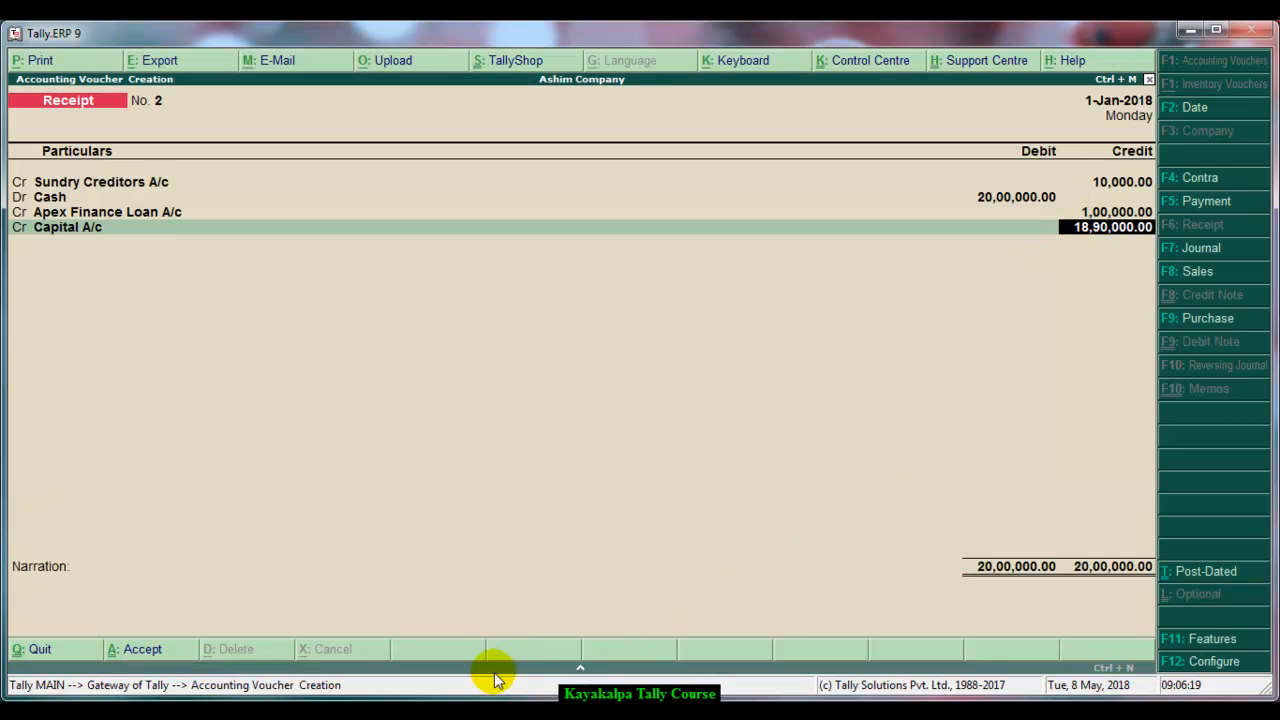
pyautogui.click(581, 670)
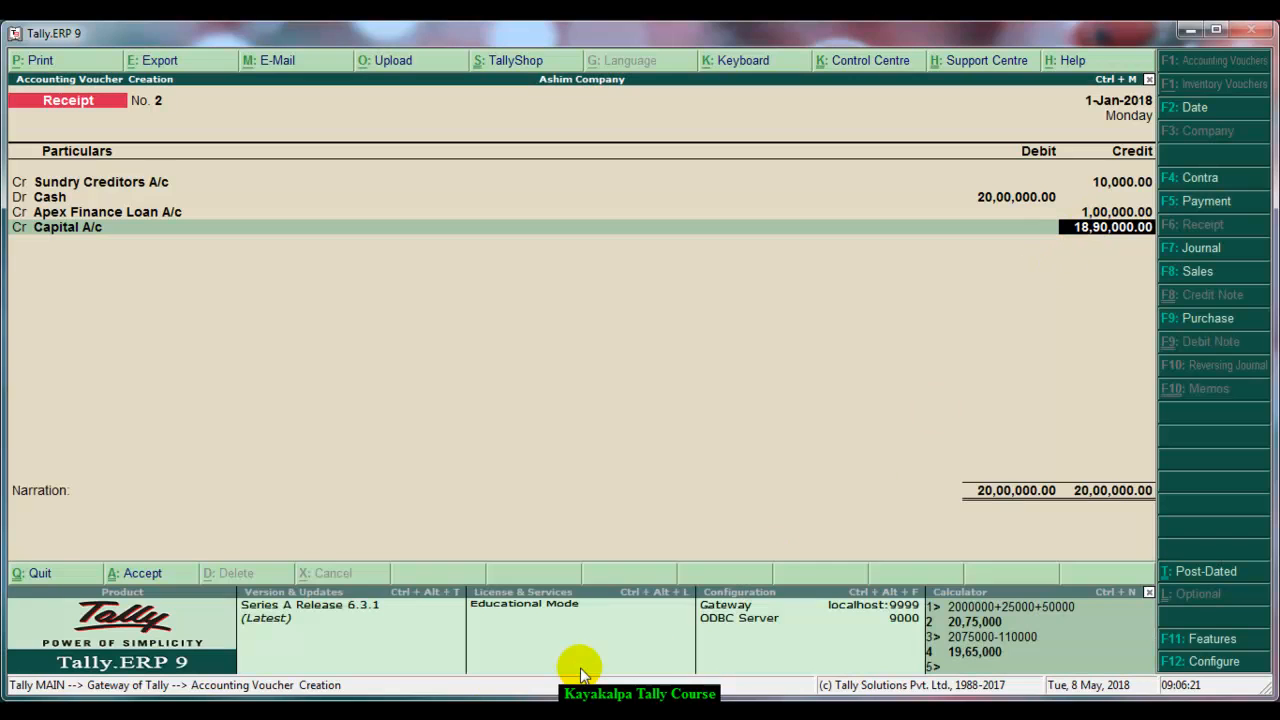
pyautogui.click(1097, 230)
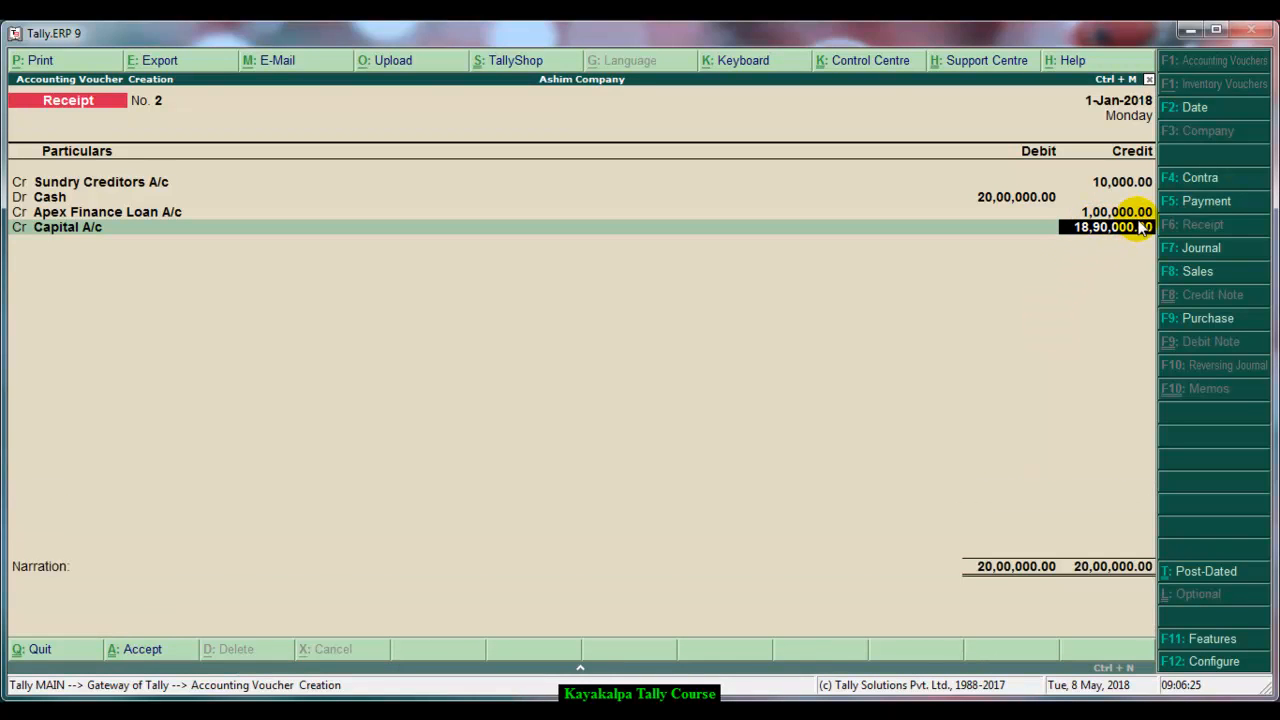
pyautogui.press('Delete')
pyautogui.press('Delete')
pyautogui.press('Delete')
pyautogui.press('Delete')
pyautogui.press('Delete')
pyautogui.press('Delete')
pyautogui.press('Delete')
pyautogui.press('BackSpace')
pyautogui.press('BackSpace')
pyautogui.press('BackSpace')
pyautogui.press('BackSpace')
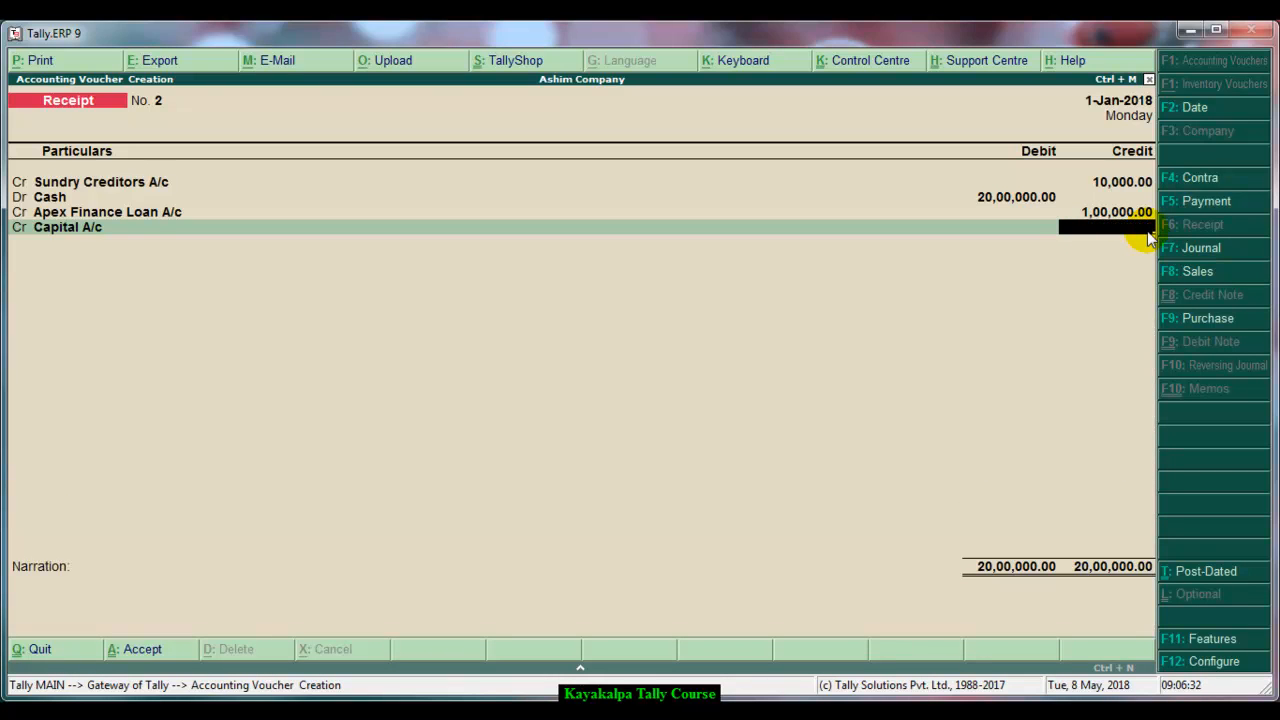
pyautogui.write('19,65,')
pyautogui.write('000')
pyautogui.press('Return')
pyautogui.press('Return')
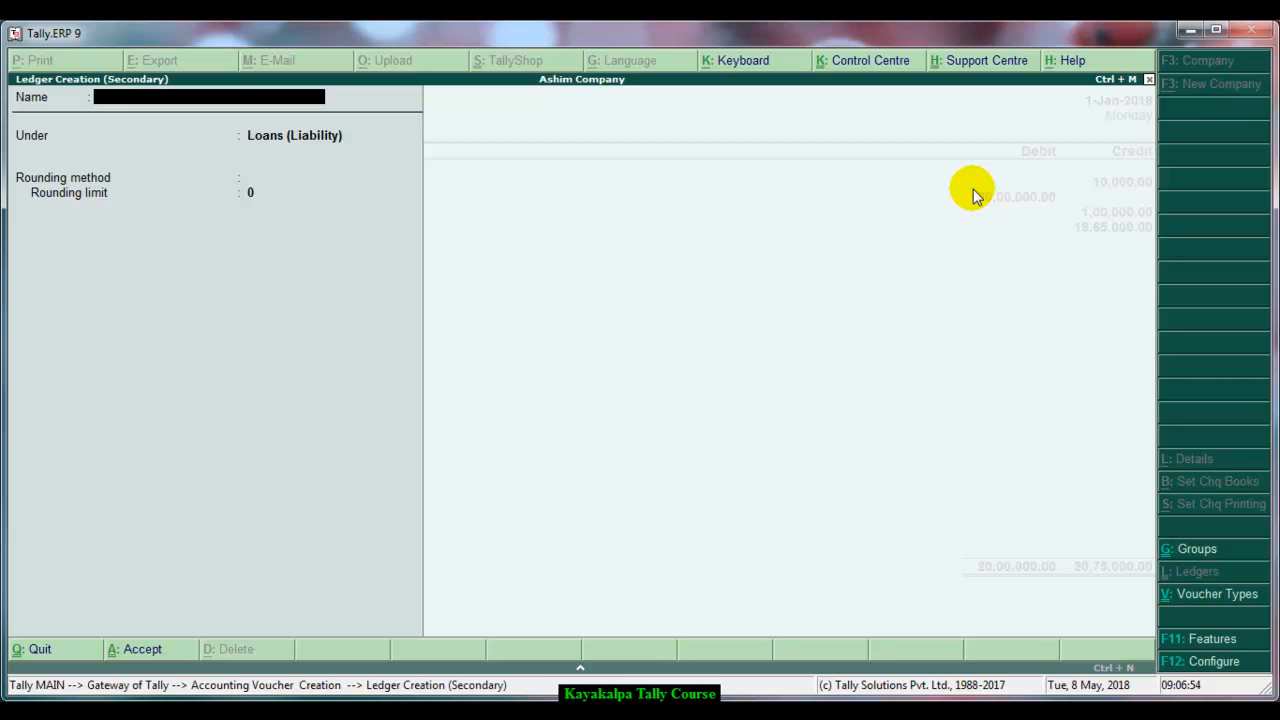
# Create a ledger named Furniture A/c under the Fixed Assets group and use it as the debit entry
pyautogui.write('Furniture A/c')
pyautogui.press('Return')
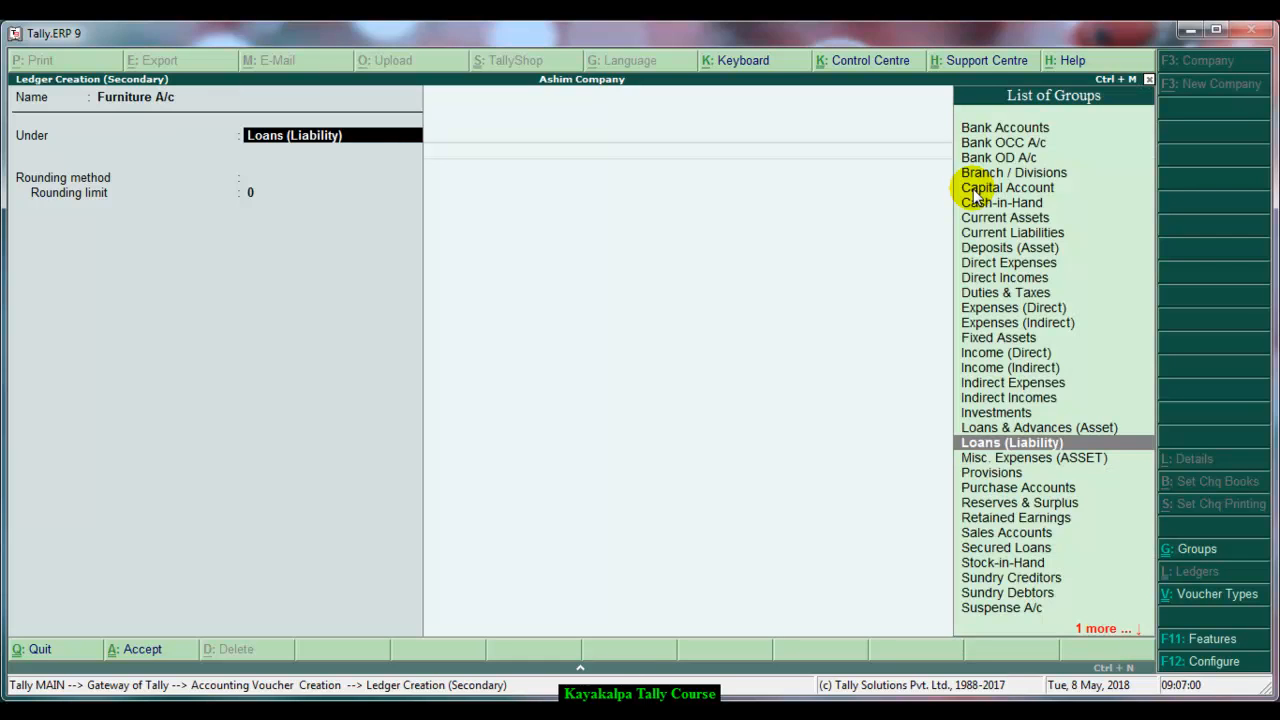
pyautogui.click(1002, 340)
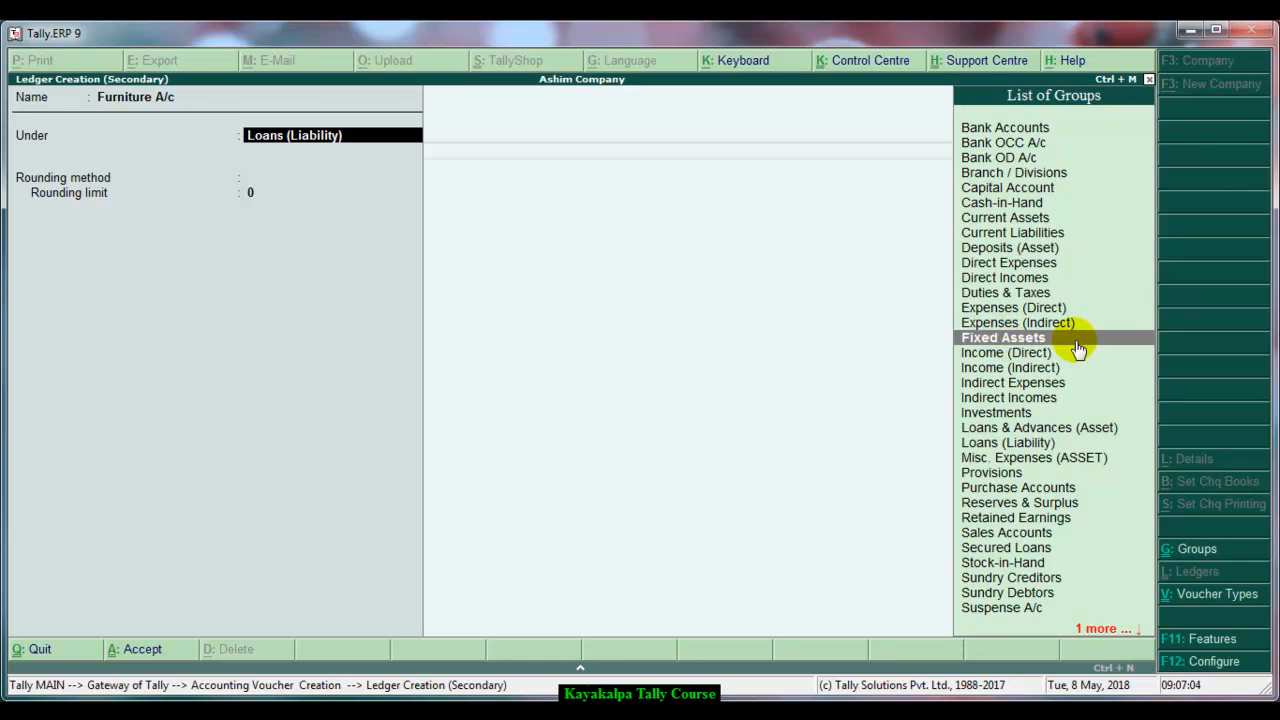
pyautogui.press('Return')
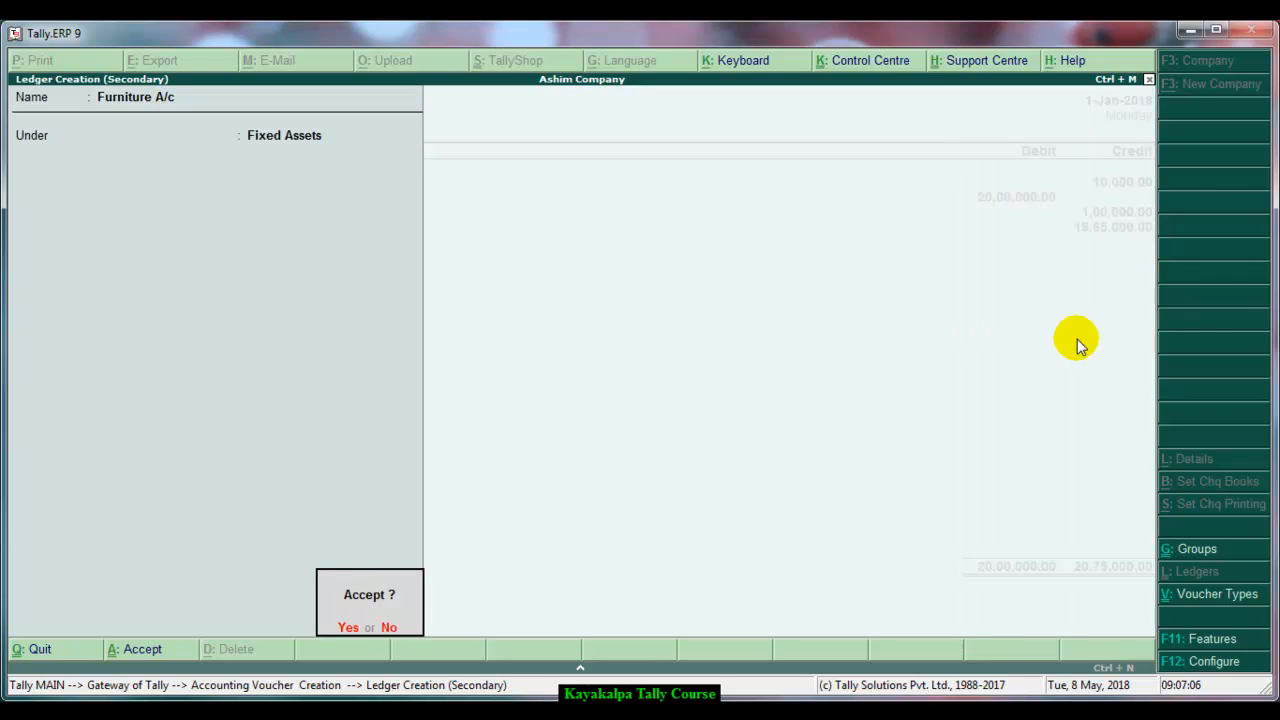
pyautogui.press('Return')
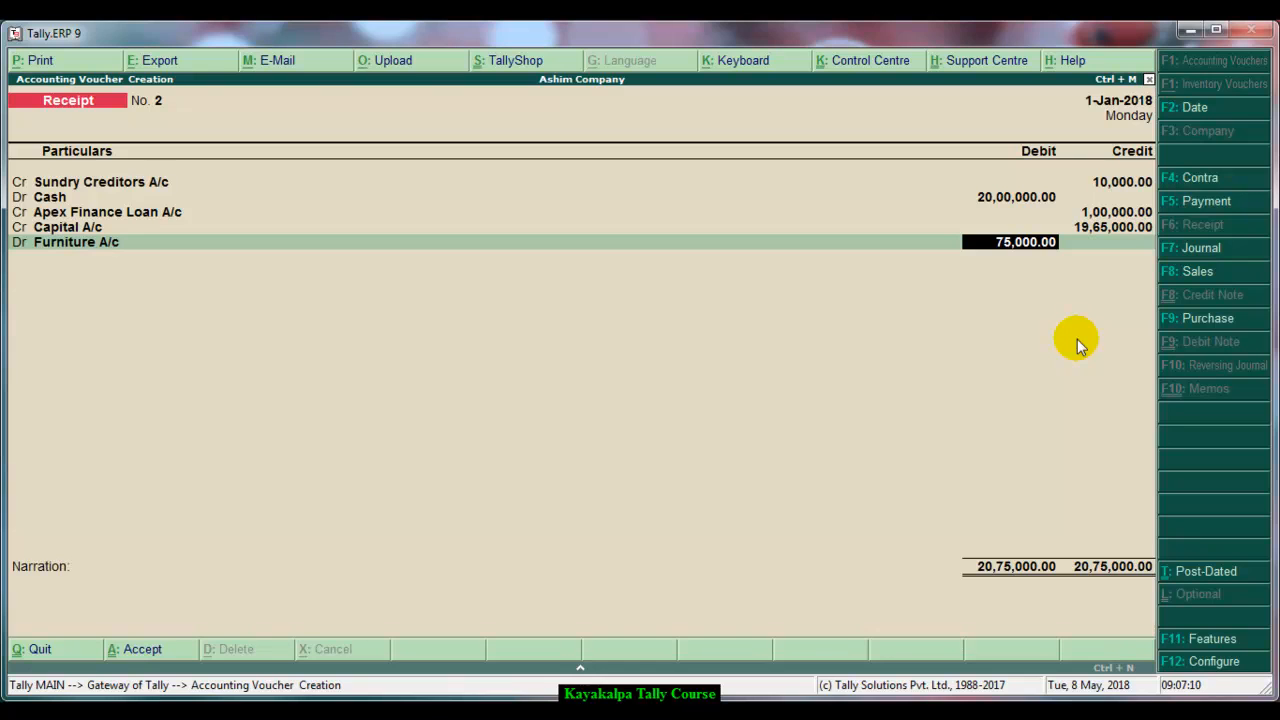
# Debit 25000 to Furniture A/c and open a new debit line
pyautogui.write('25000')
pyautogui.press('Return')
pyautogui.press('Return')
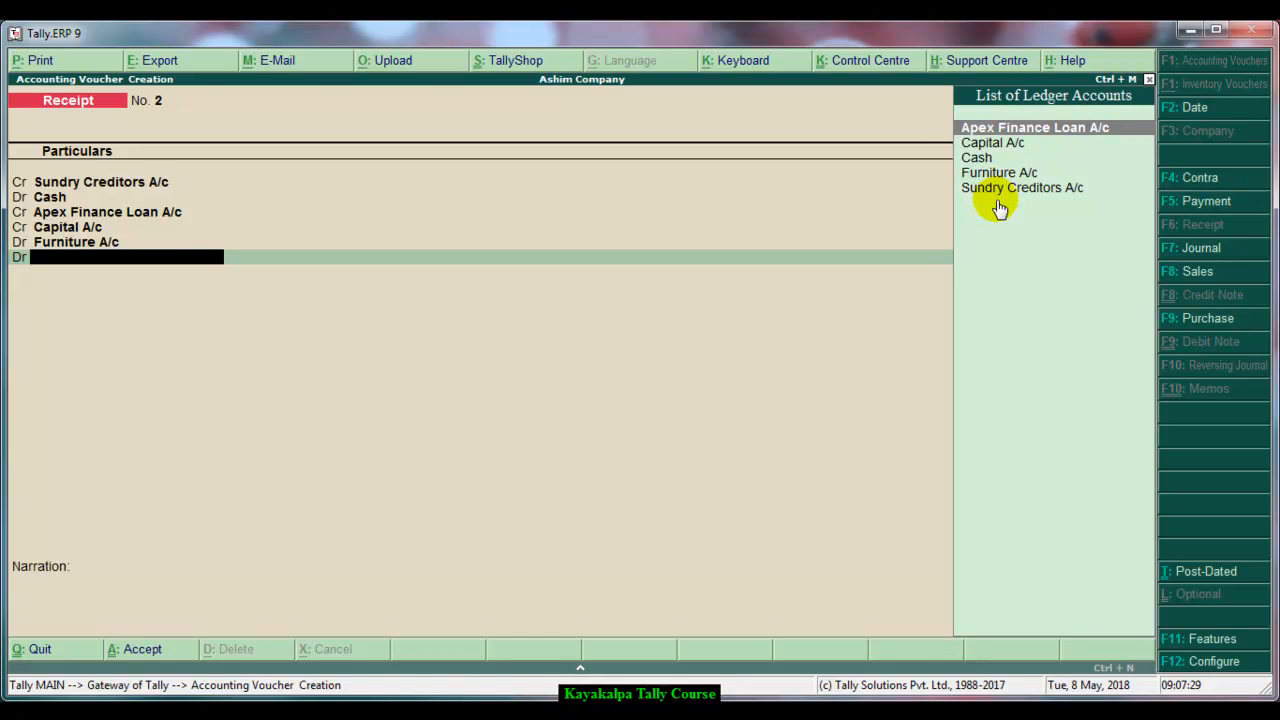
# Create a ledger named Sundry Debtors A/c under the Sundry Debtors group and debit it 50,000
pyautogui.hotkey('alt', 'c')
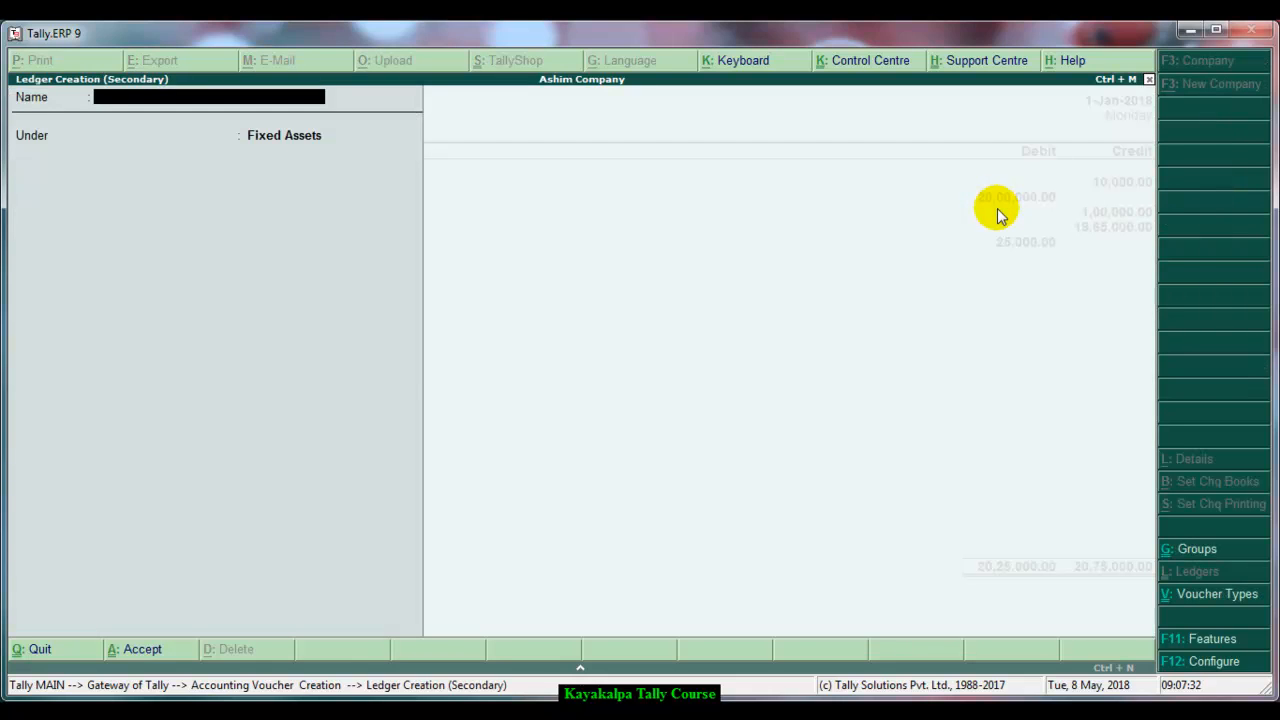
pyautogui.write('Sundry Debtors a/c')
pyautogui.press('Return')
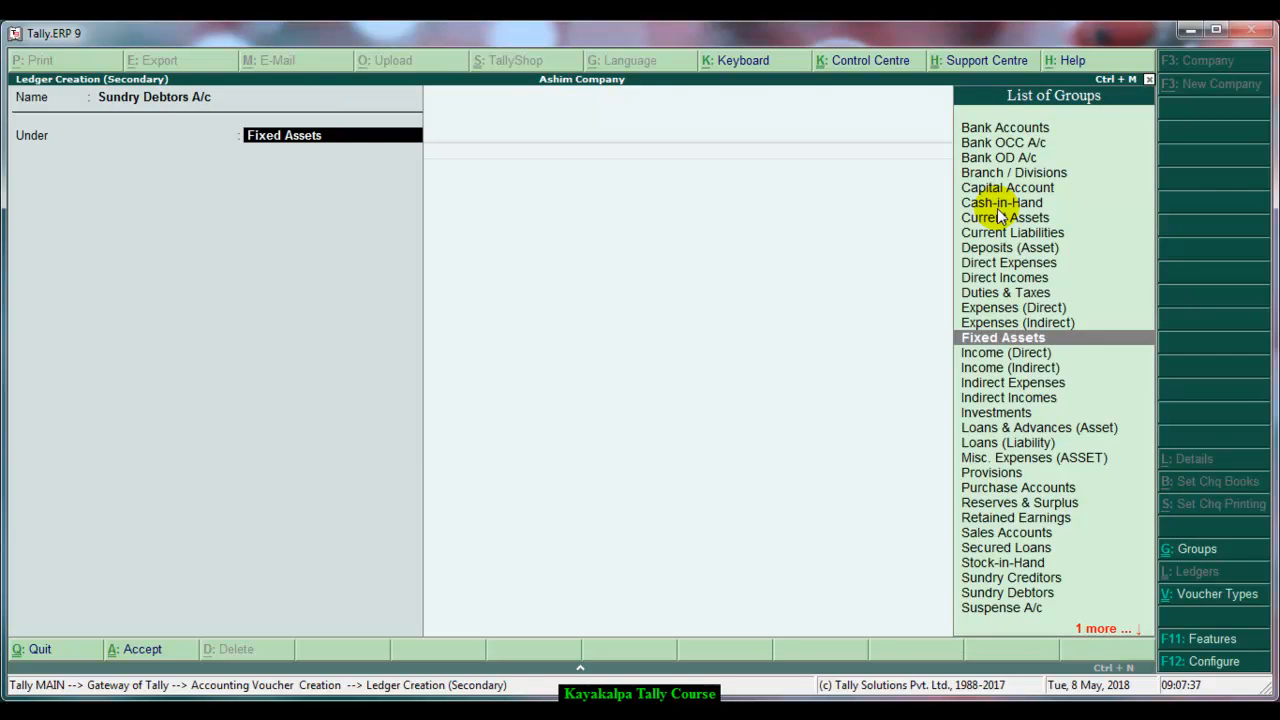
pyautogui.click(1022, 597)
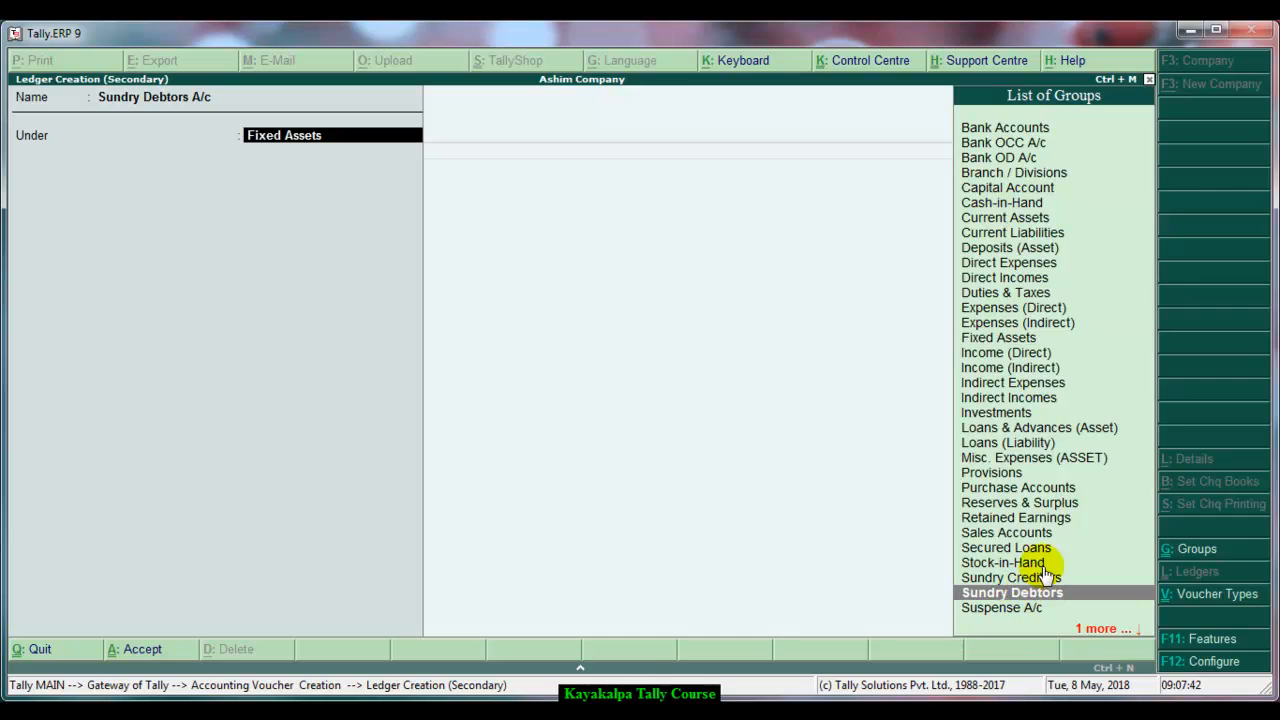
pyautogui.press('Return')
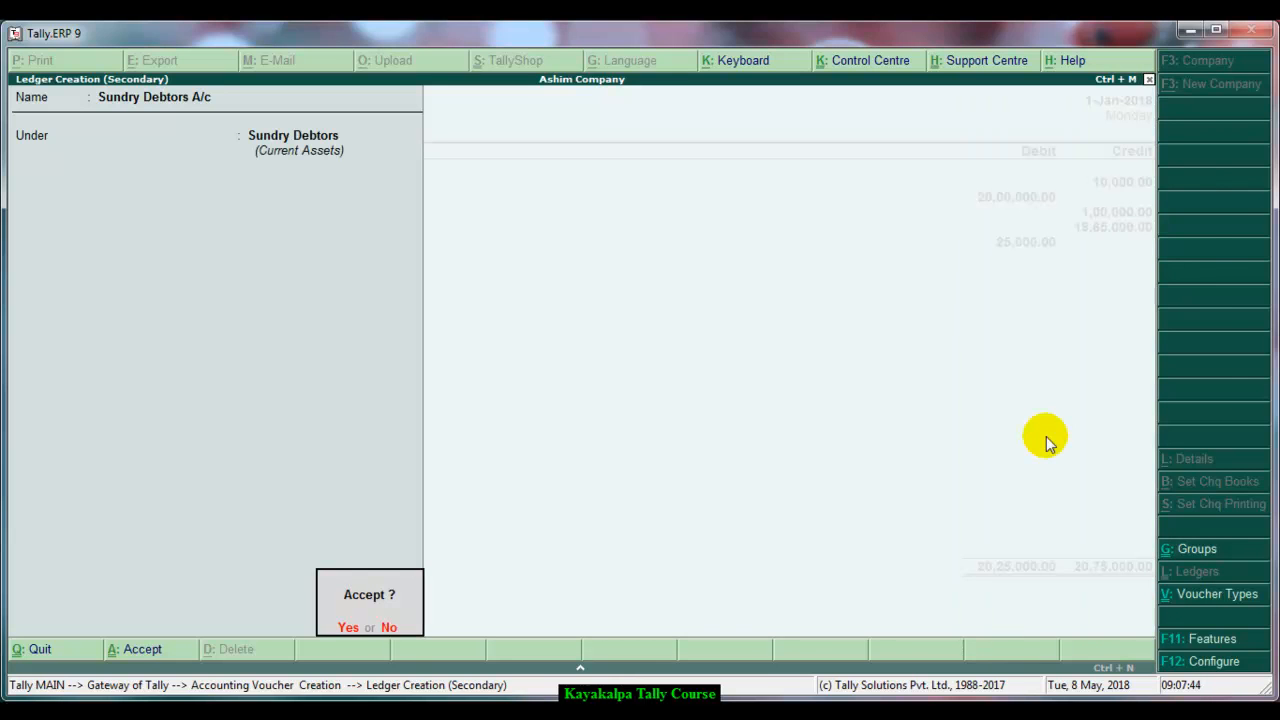
pyautogui.press('Return')
pyautogui.press('Return')
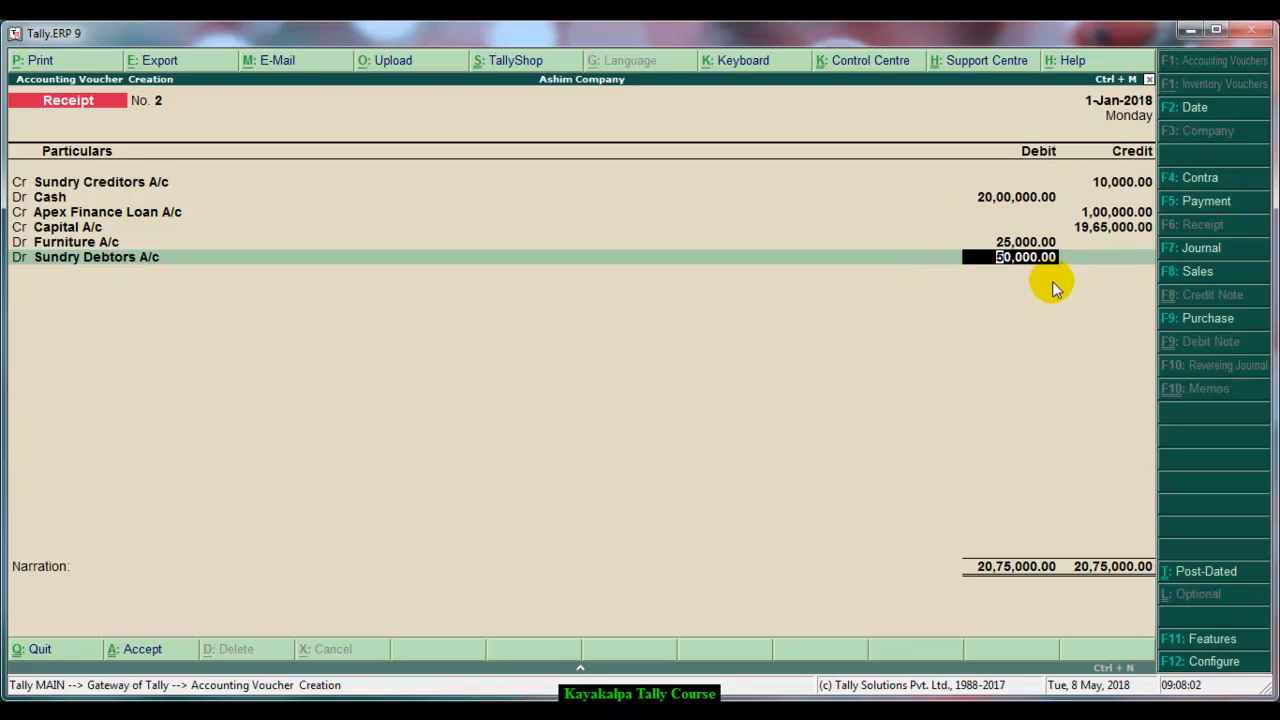
pyautogui.press('Return')
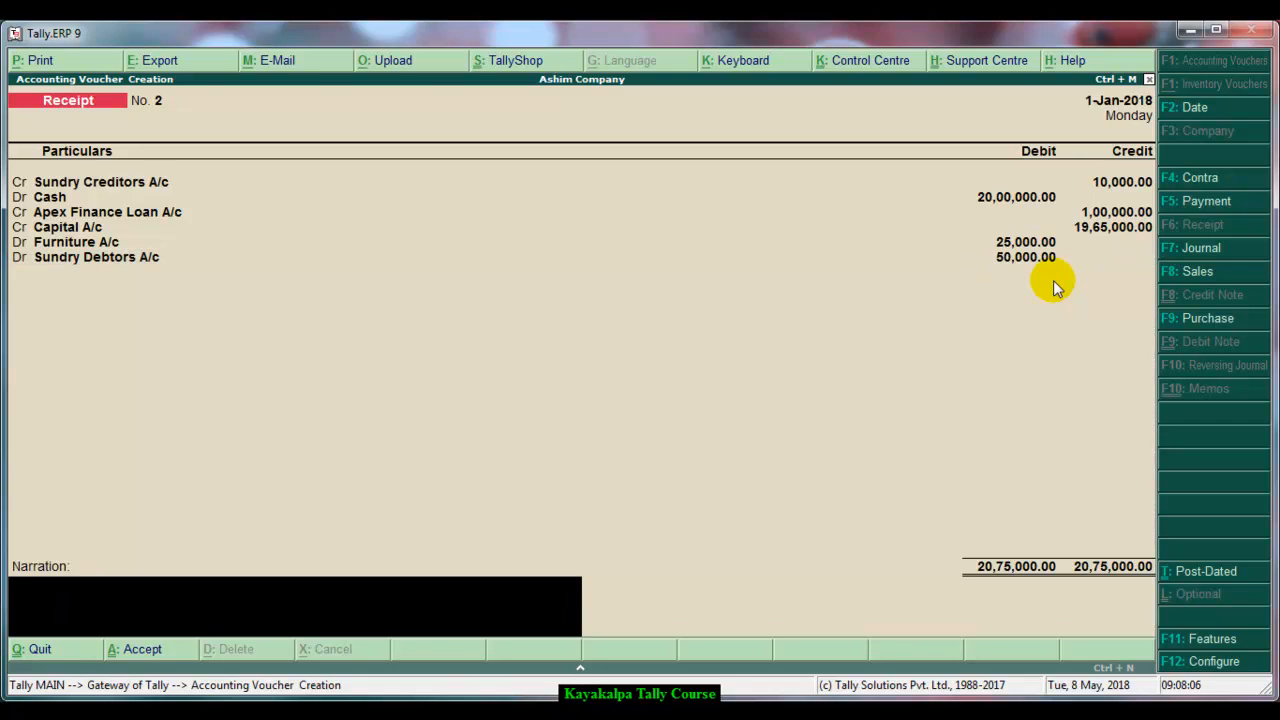
# Enter the narration "Being new business started." and accept the receipt voucher
pyautogui.write('Beign')
pyautogui.press('BackSpace')
pyautogui.press('BackSpace')
pyautogui.write('ng new bu')
pyautogui.press('BackSpace')
pyautogui.write('i')
pyautogui.press('BackSpace')
pyautogui.write('usiness')
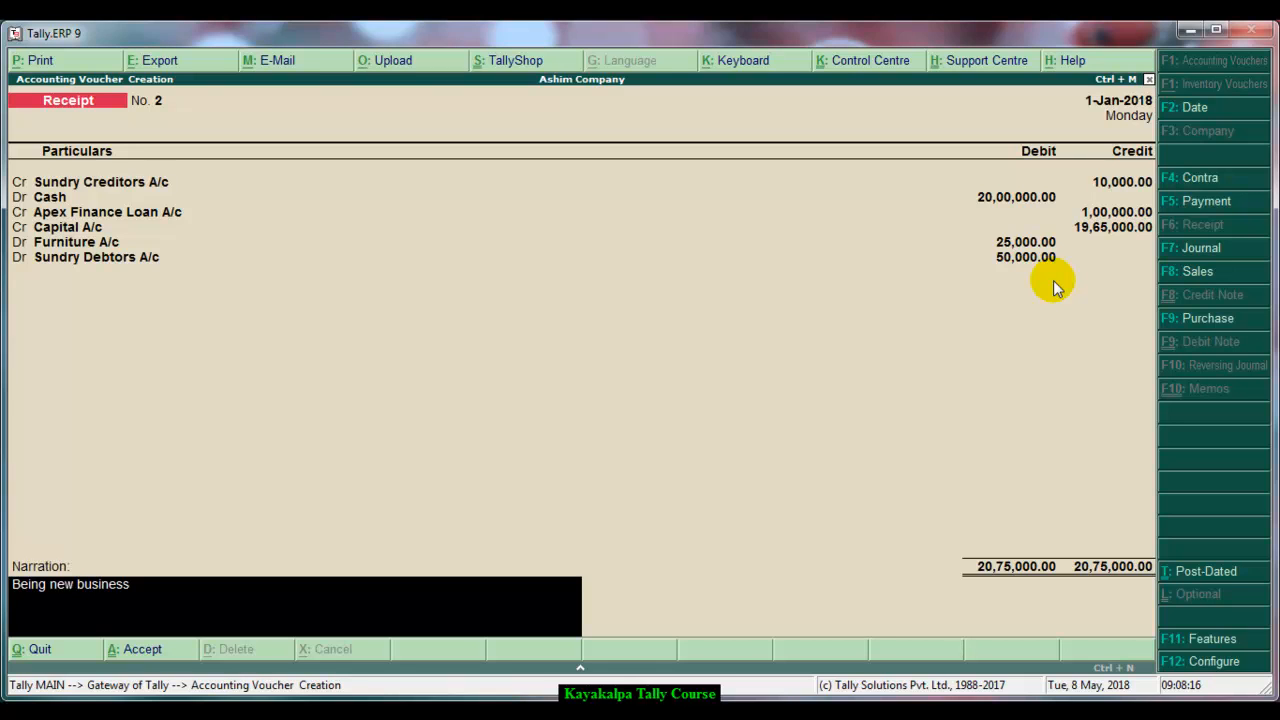
pyautogui.write(' started.')
pyautogui.press('Return')
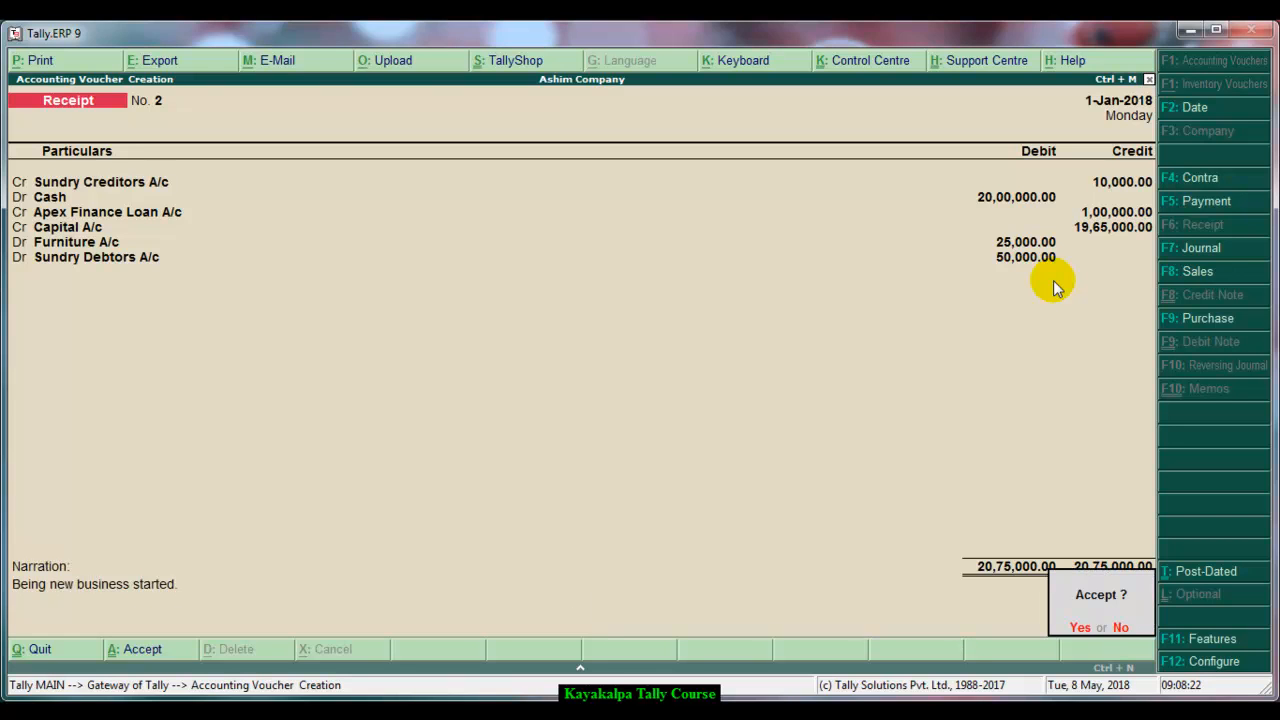
pyautogui.press('Return')
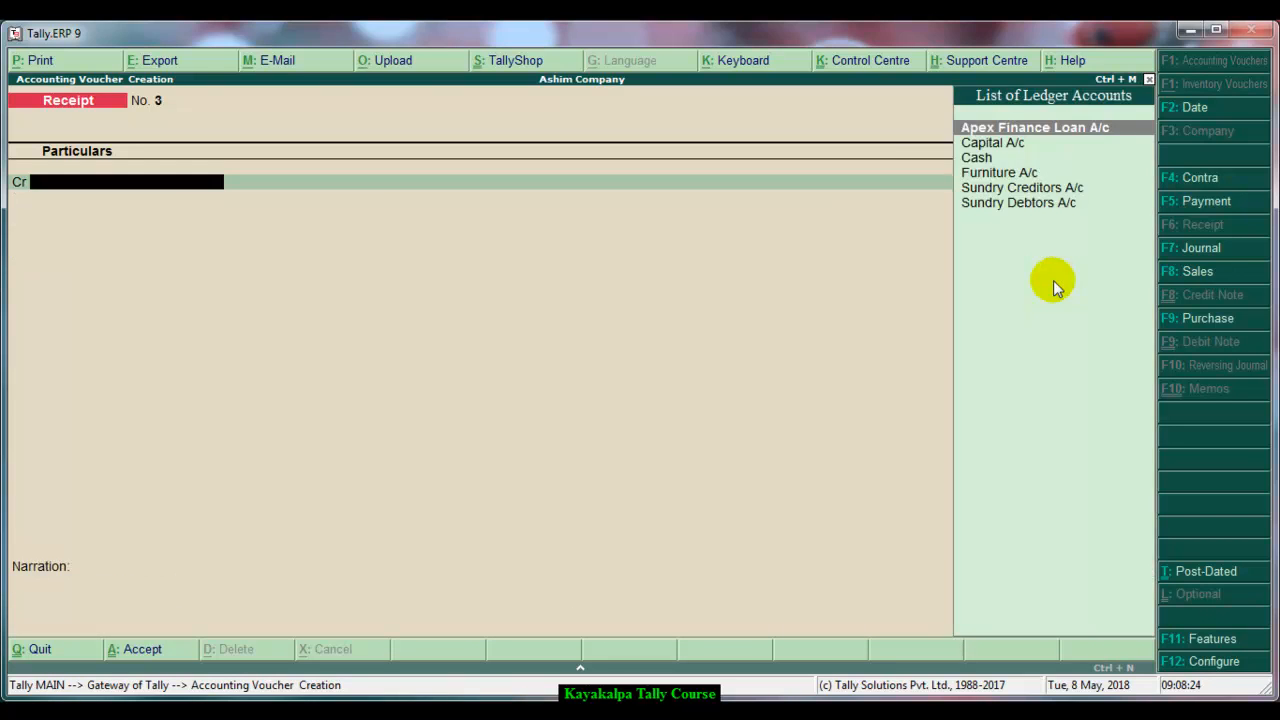